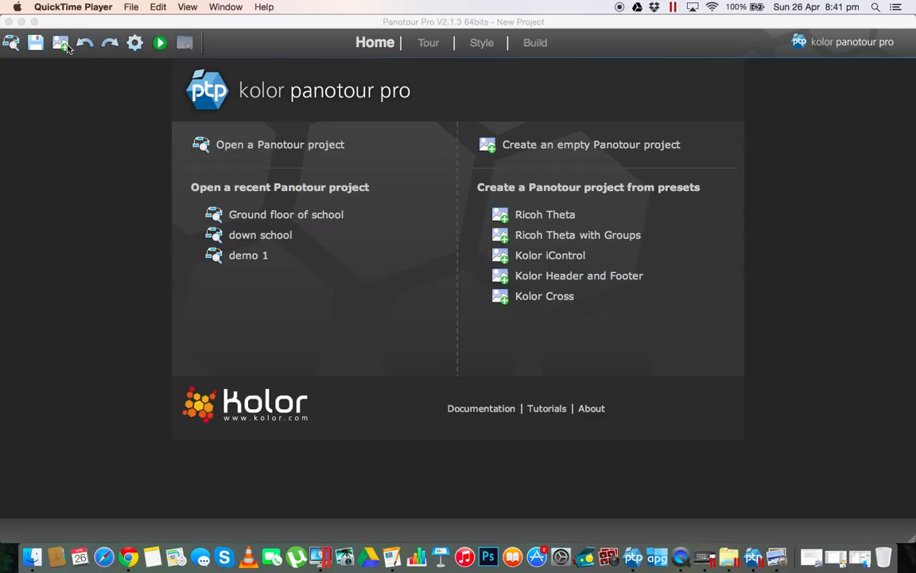
- Add the panoramas 1.jpg and 2.jpg from the Panorama's folder to the new tour project
left_click(69, 48)
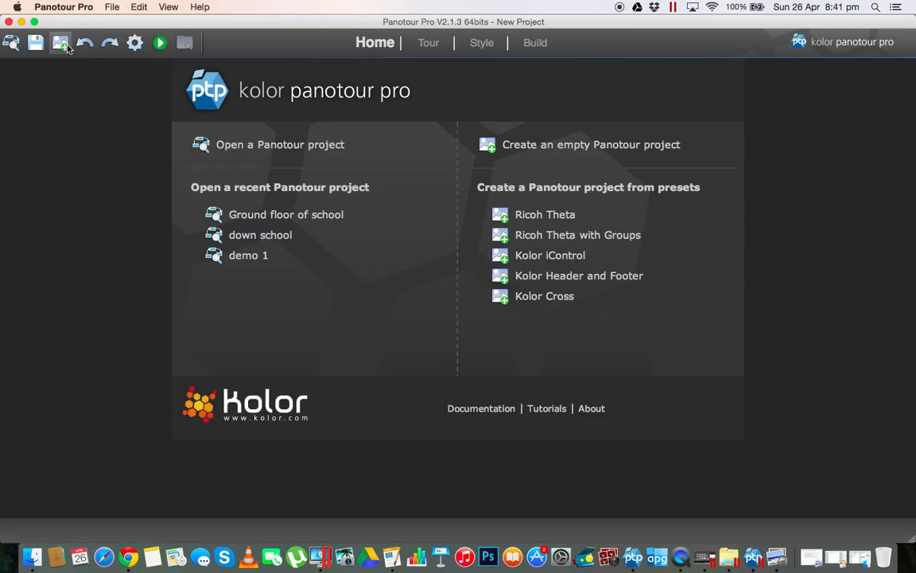
left_click(68, 48)
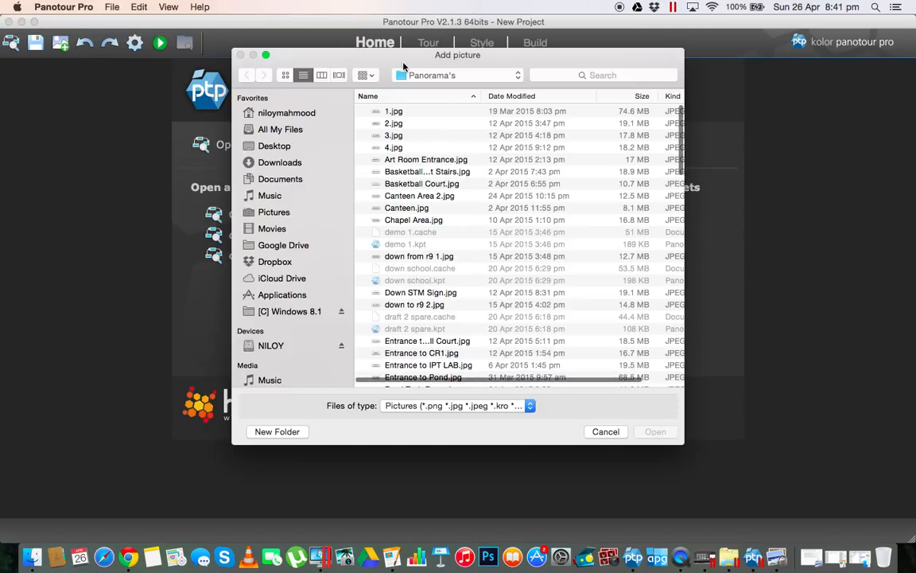
left_click(409, 115)
scroll(619, 173, "down", 1)
scroll(620, 173, "up", 1)
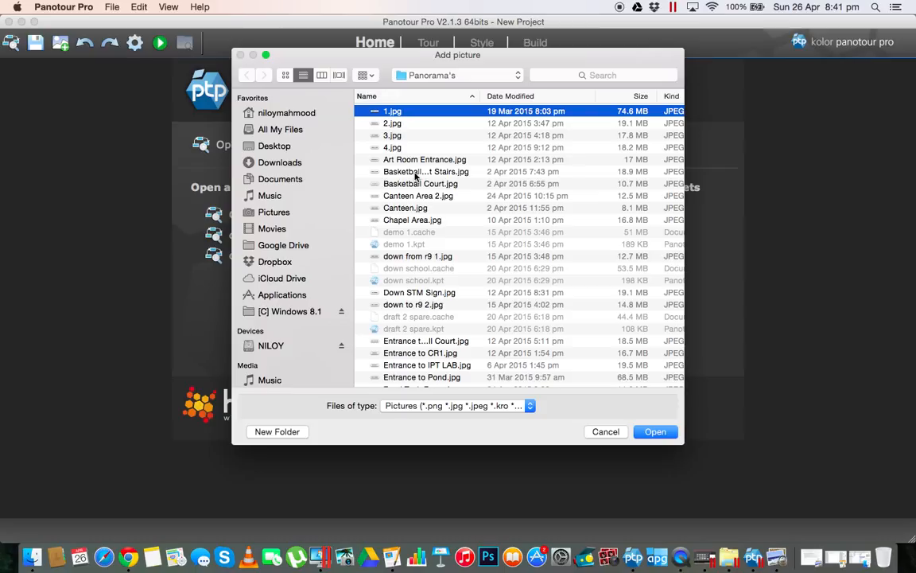
left_click(398, 128, "shift")
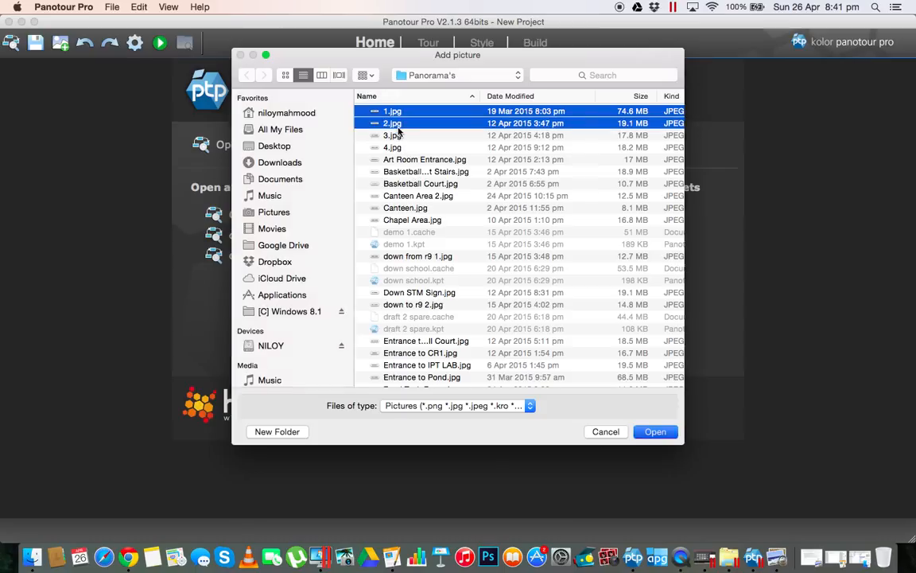
key("Return")
- Add the panoramas prim basketball.jpg and Chapel Area.jpg to the tour
left_click(62, 45)
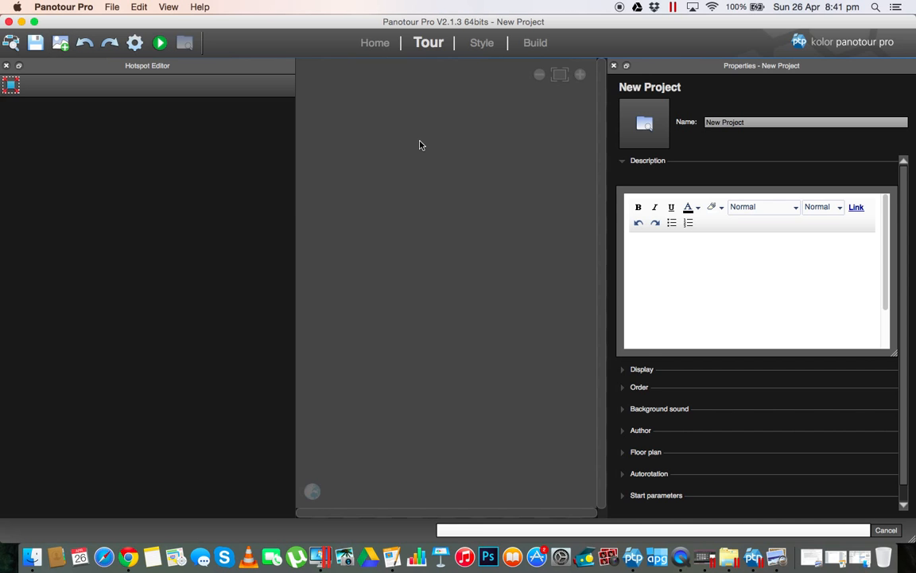
scroll(486, 221, "down", 3)
scroll(485, 221, "down", 10)
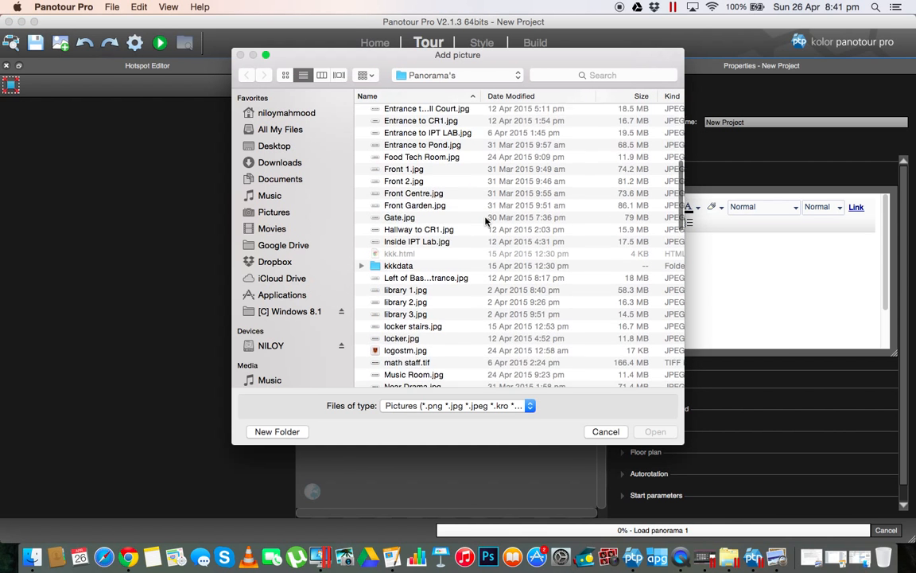
scroll(440, 307, "down", 2)
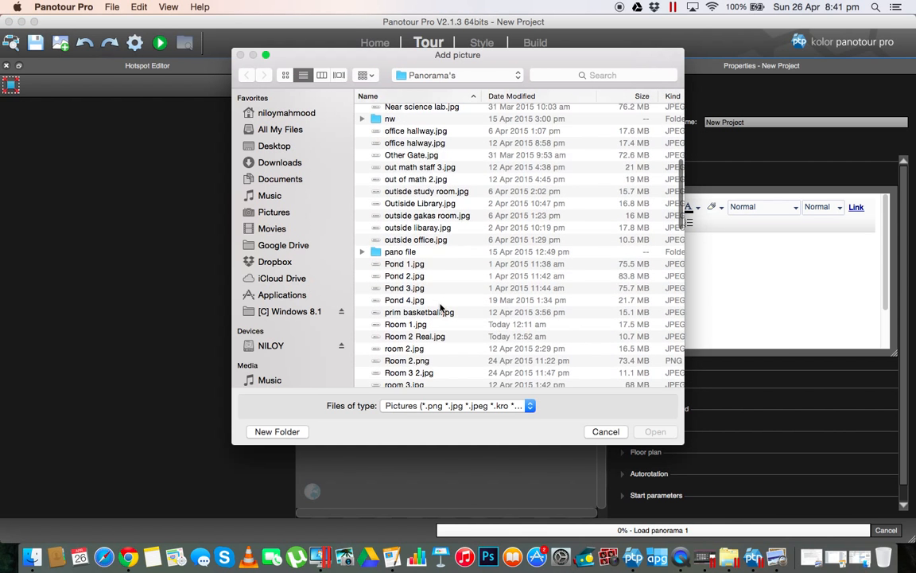
left_click(436, 312)
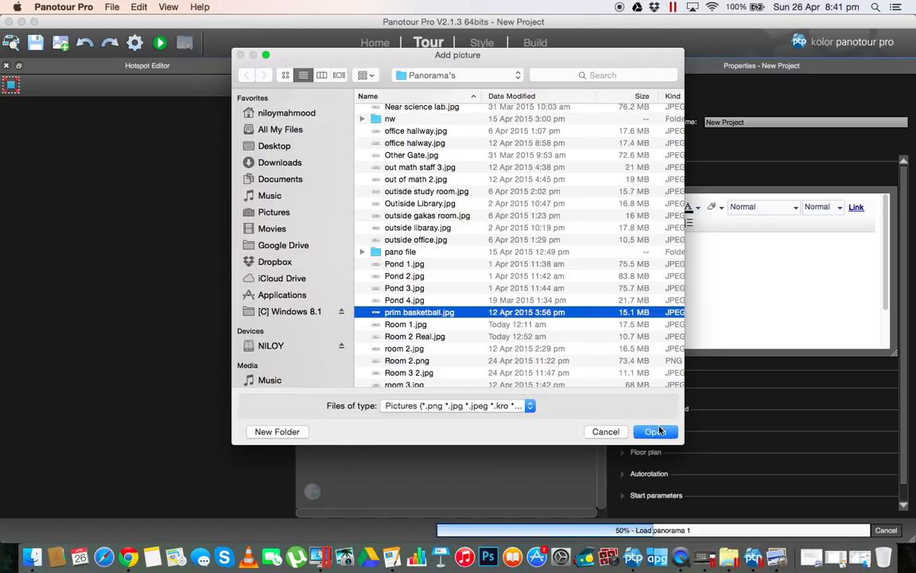
left_click(657, 431)
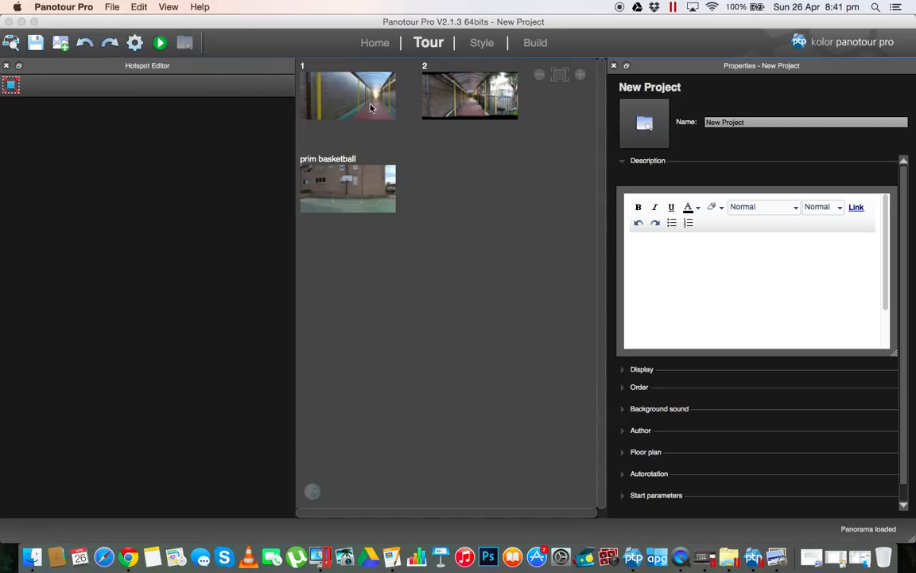
left_click(370, 107)
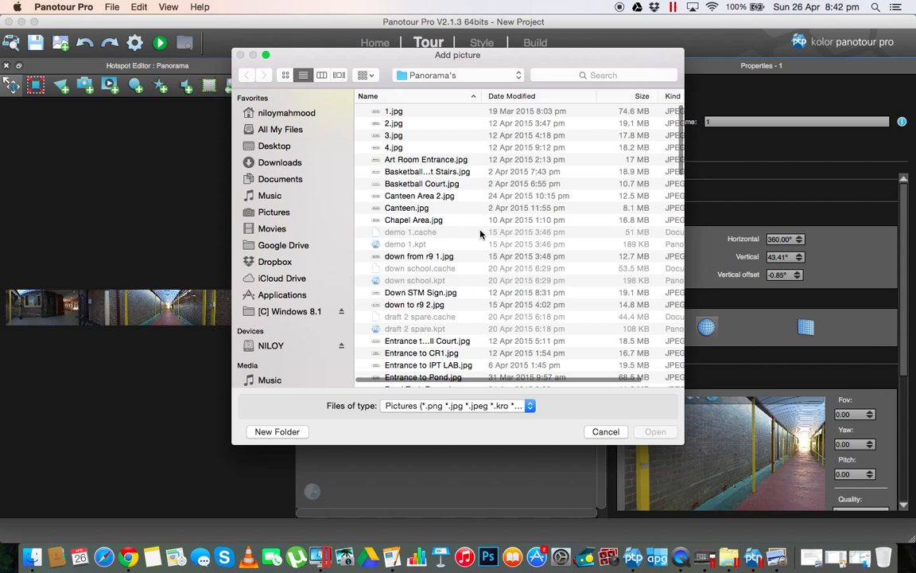
double_click(374, 213)
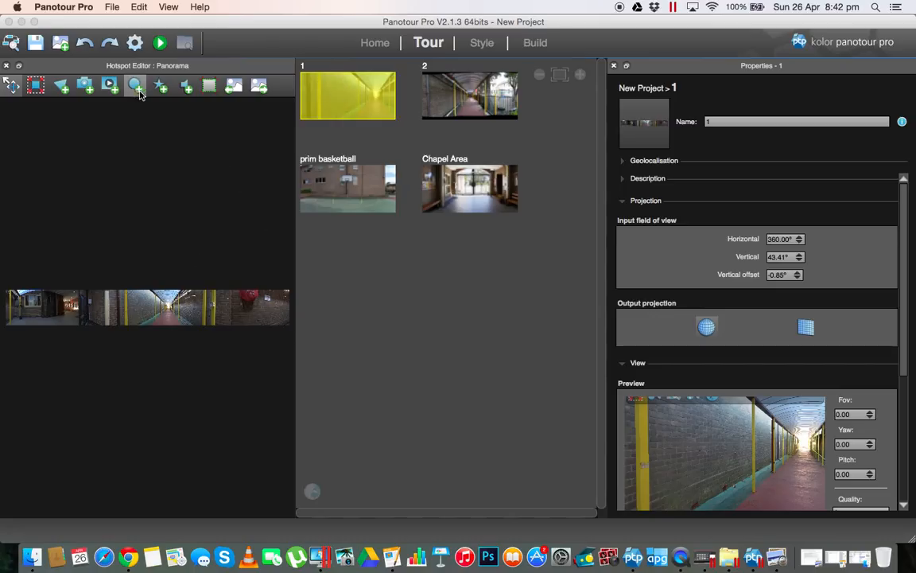
- Place point hotspots in panorama 1, one at the open doorway area and one at the far end of the covered walkway
double_click(185, 286)
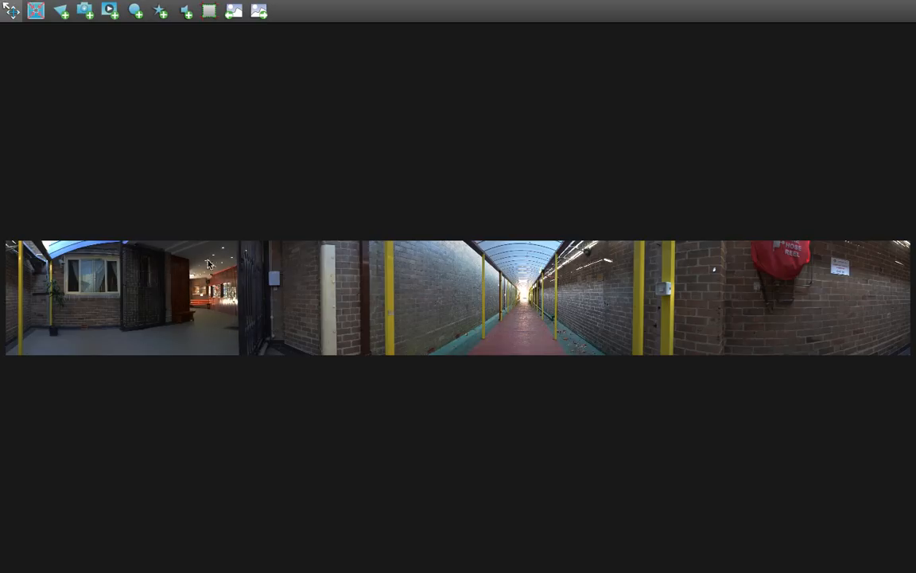
left_click(133, 7)
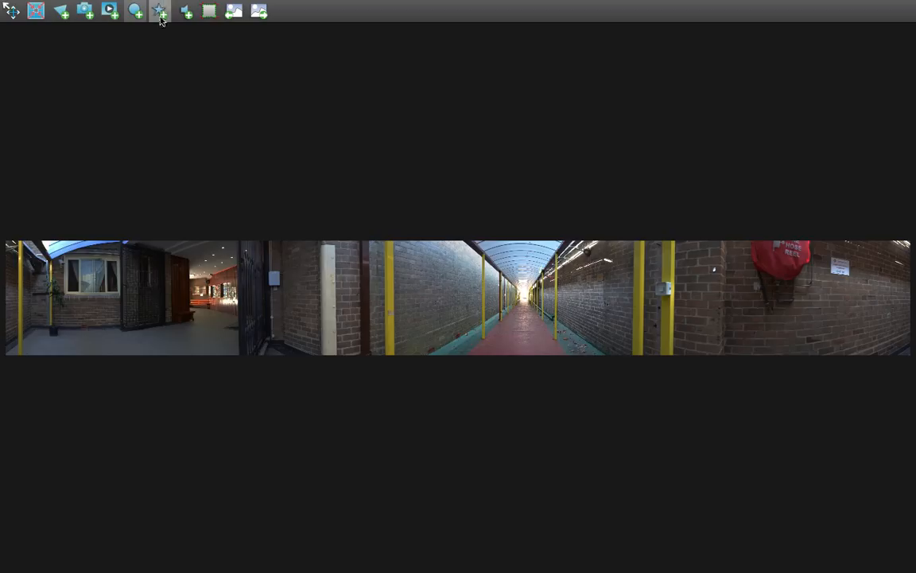
left_click(197, 297)
left_click(35, 12)
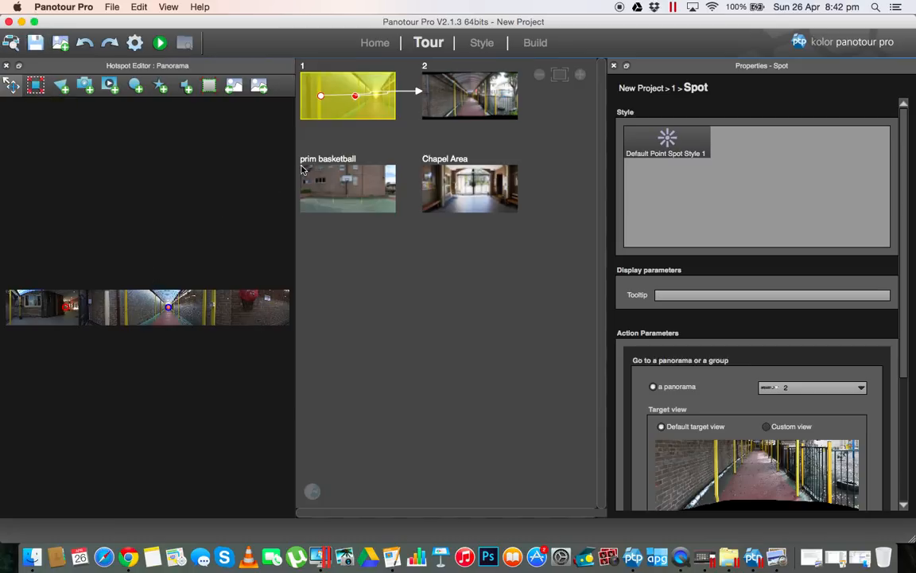
- Link the doorway hotspot of panorama 1 to Chapel Area and check that the walkway hotspot targets panorama 2
left_click(320, 96)
left_click(355, 96)
left_click(321, 96)
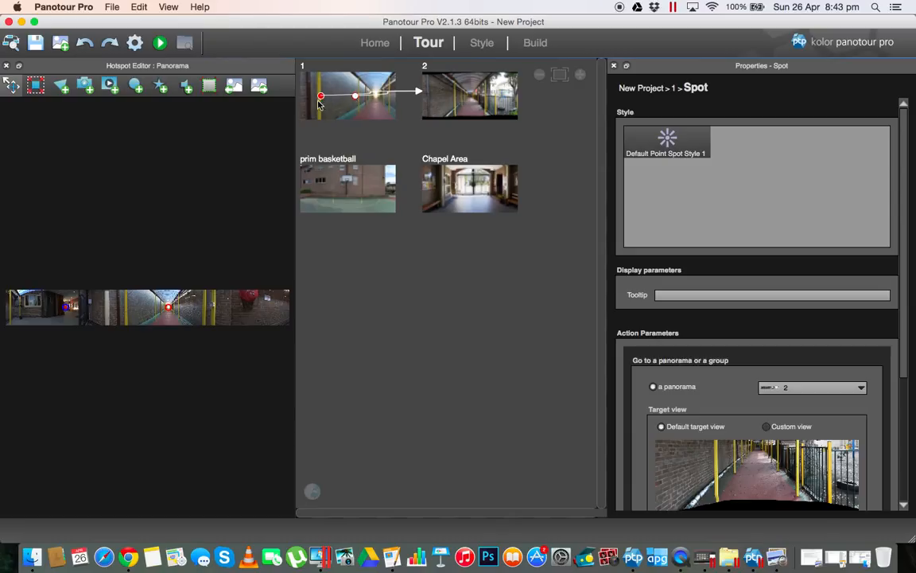
left_click_drag(320, 96, 449, 175)
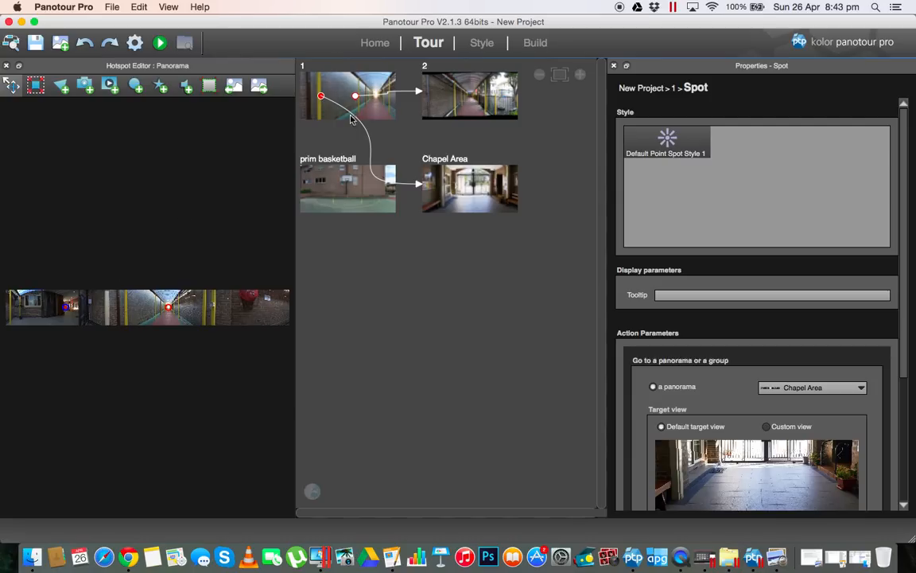
left_click(36, 87)
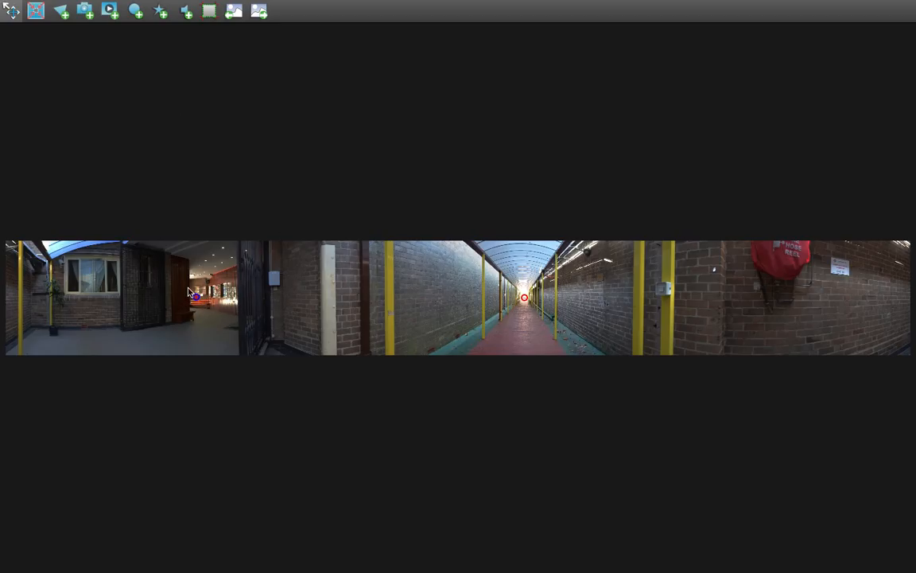
left_click(36, 10)
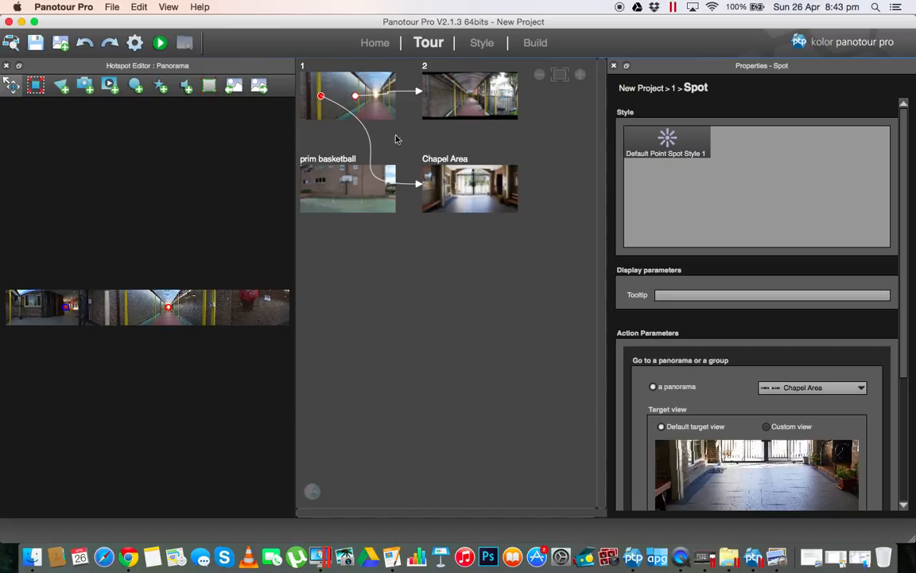
left_click(355, 97)
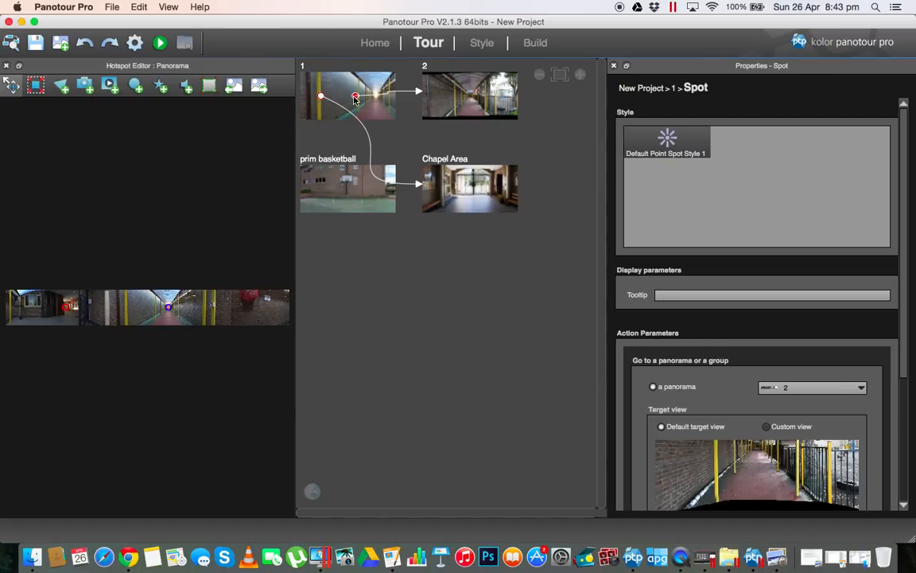
- Place point hotspots in panorama 2, one at the end of the covered walkway and one on the basketball court
left_click(457, 98)
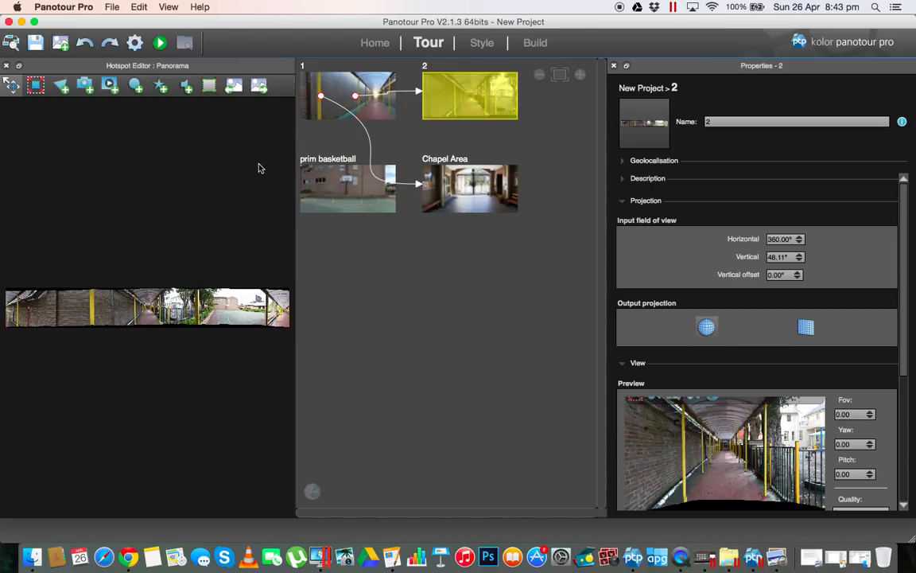
key("space")
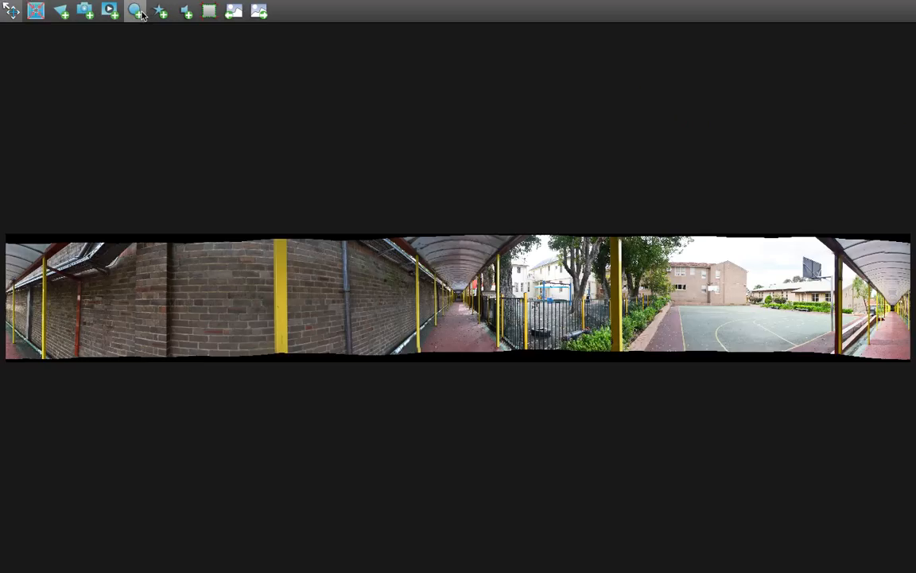
left_click(144, 12)
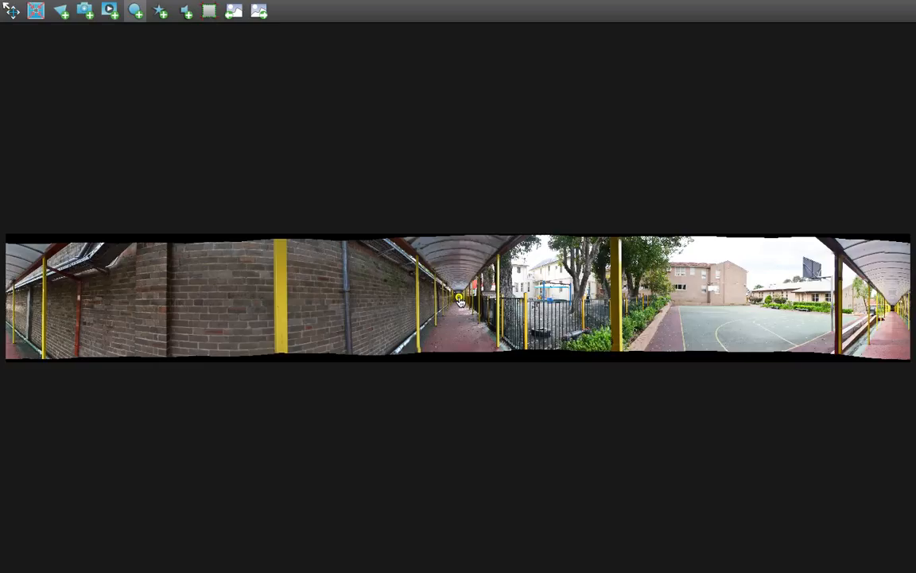
left_click(736, 307)
key("Escape")
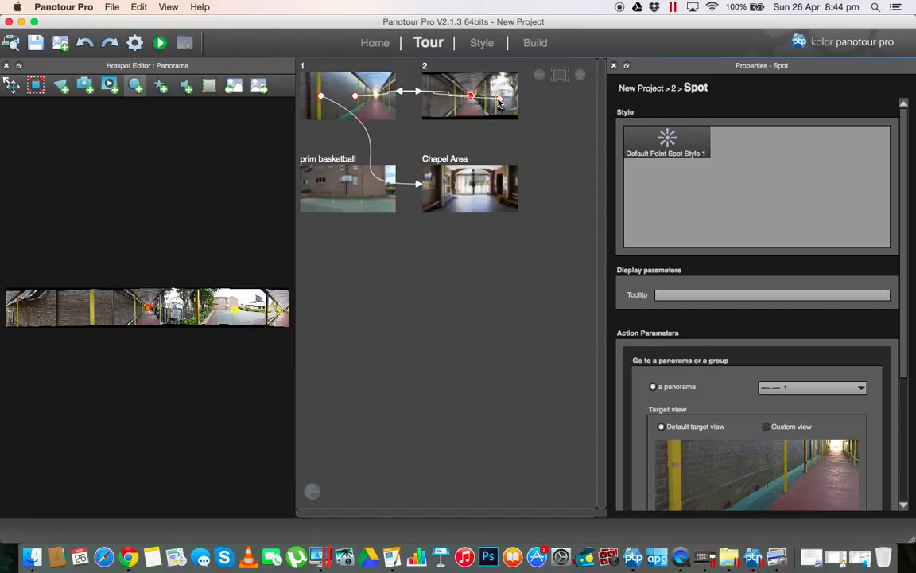
- Link panorama 2's walkway hotspot to panorama 1 and its court hotspot to prim basketball
left_click(470, 97)
mouse_move(470, 97)
left_mouse_down()
mouse_move(462, 121)
mouse_move(409, 92)
mouse_move(343, 78)
mouse_move(321, 84)
left_mouse_up()
left_click(500, 99)
left_click_drag(499, 100, 350, 172)
- Place a point hotspot near the covered walkway in the prim basketball panorama and link it to panorama 2
left_click(324, 176)
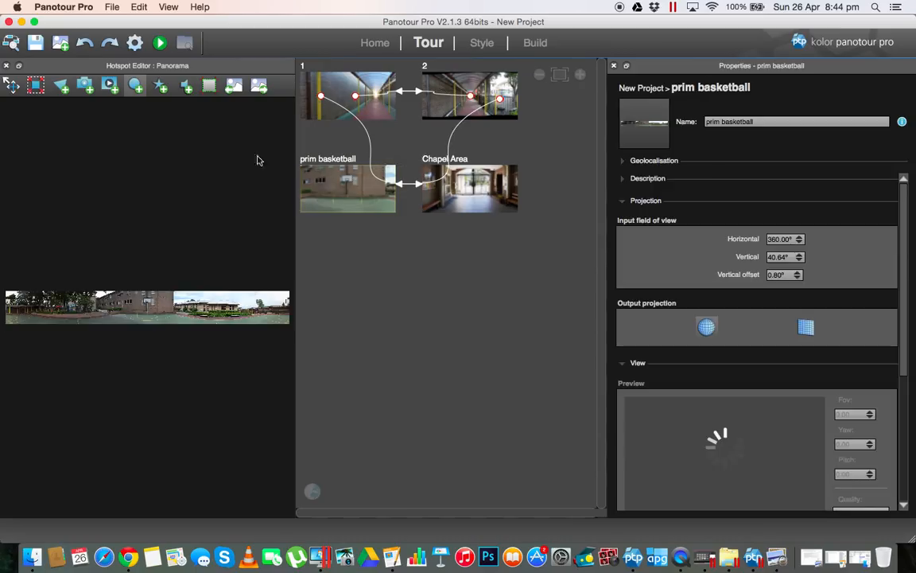
key("space")
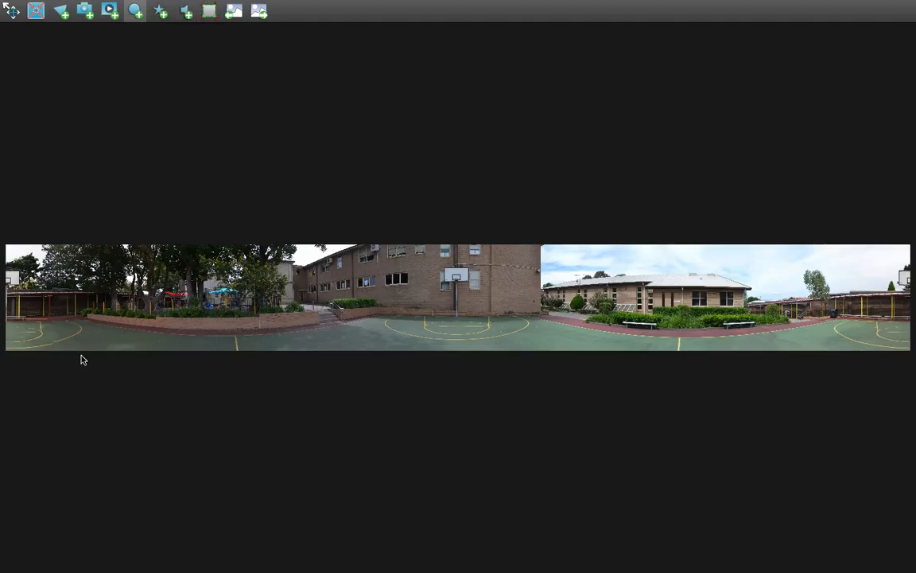
left_click(60, 310)
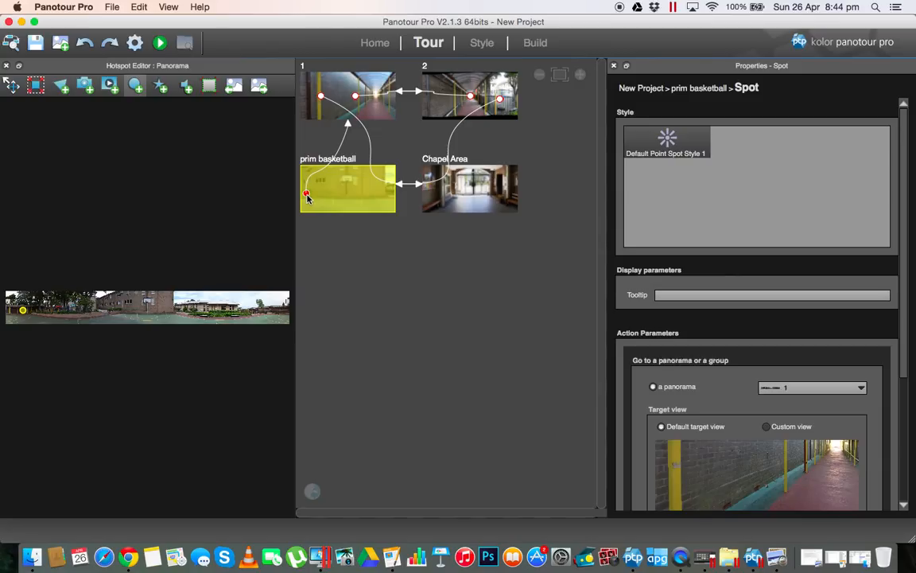
left_click_drag(307, 197, 432, 108)
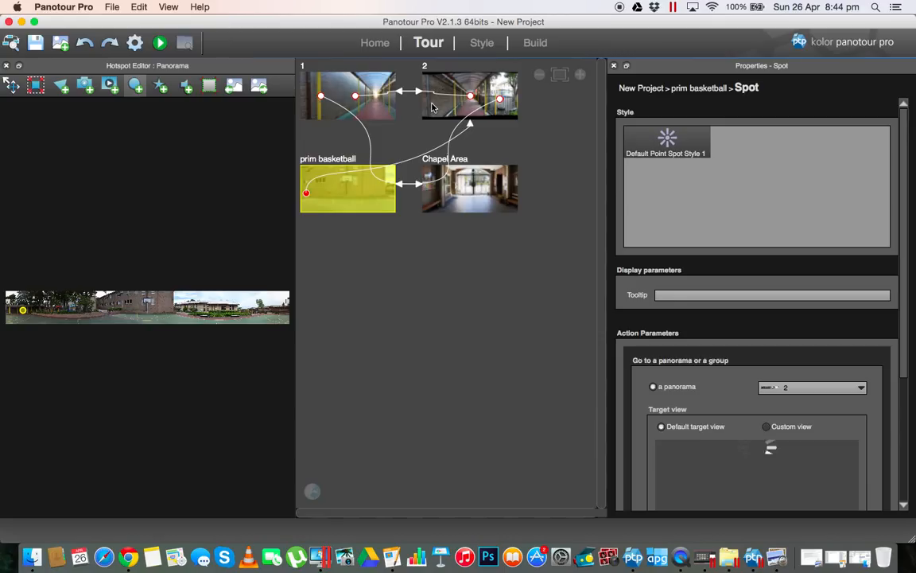
- Try to place a point hotspot beside the gate entrance in the Chapel Area panorama
left_click(431, 171)
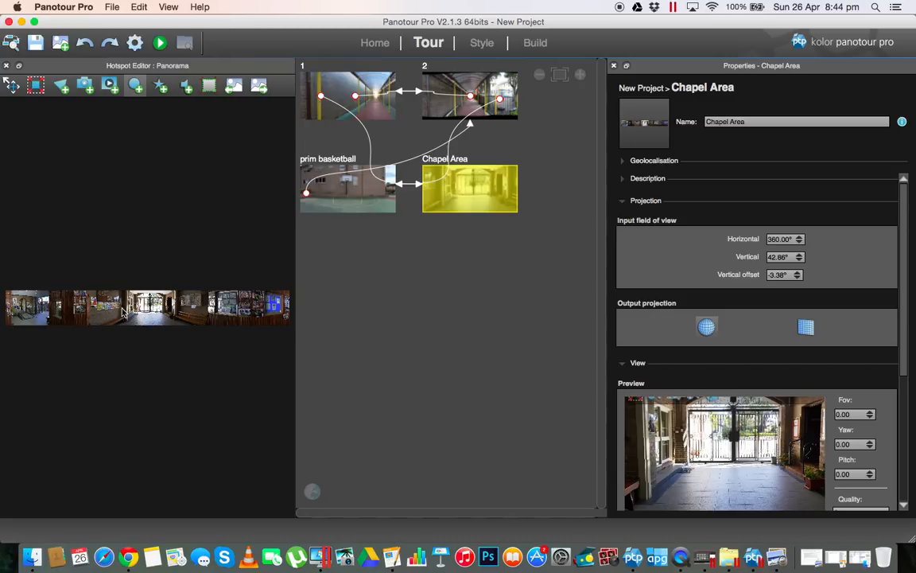
left_click(123, 311)
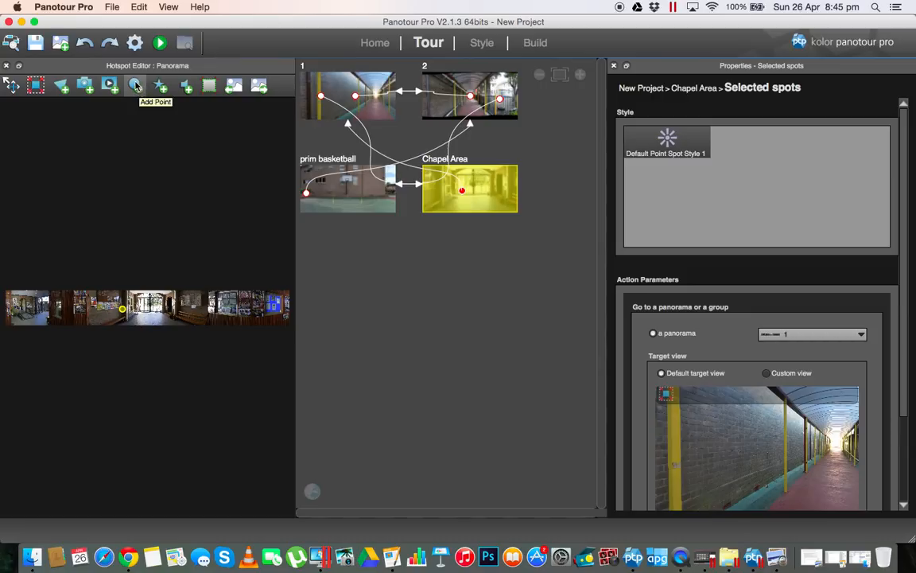
left_click(136, 85)
left_click(123, 312)
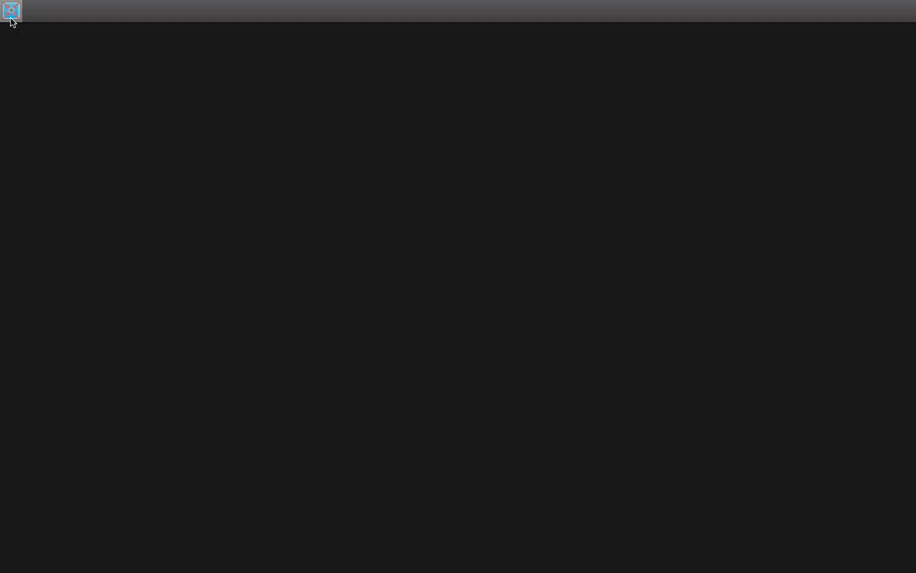
left_click(11, 19)
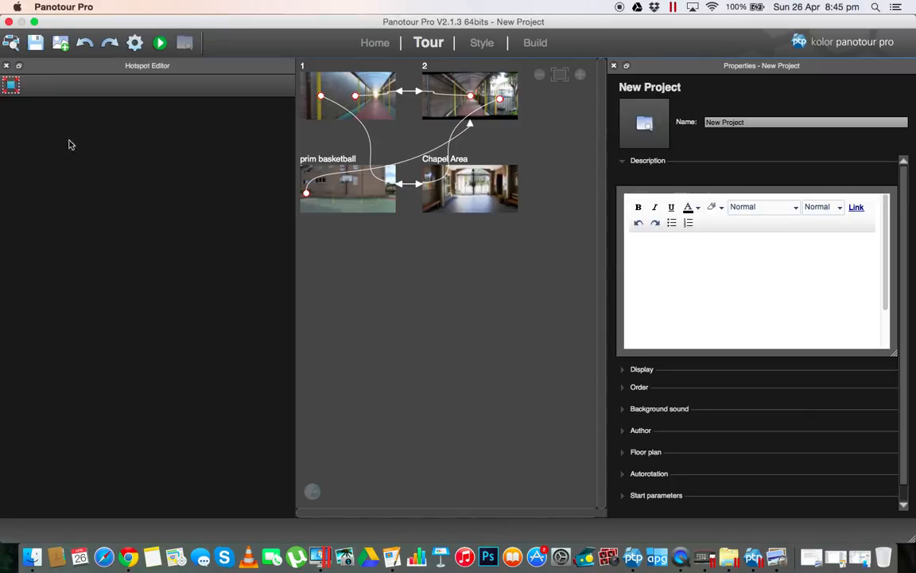
- Place a point hotspot at the open gateway leading to the covered walkway in the Chapel Area panorama
left_click(431, 181)
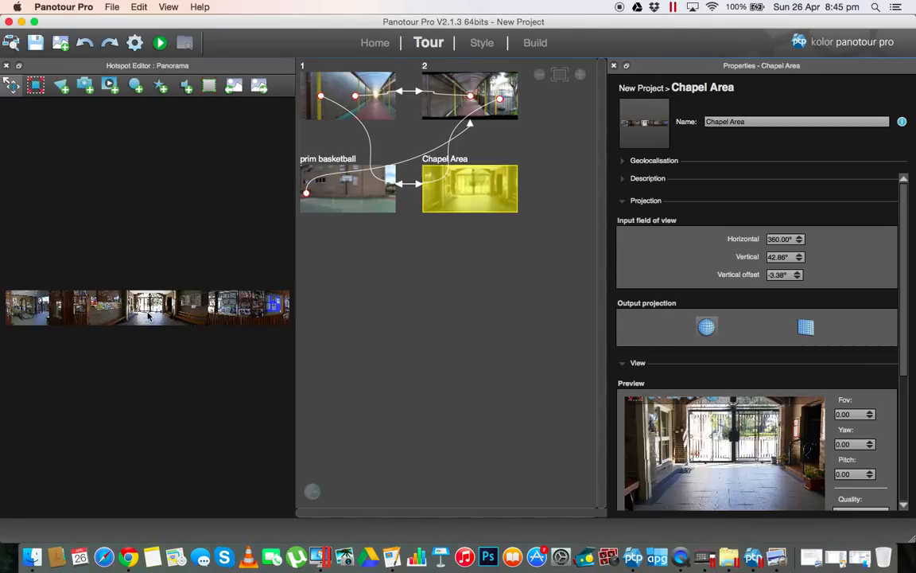
key("space")
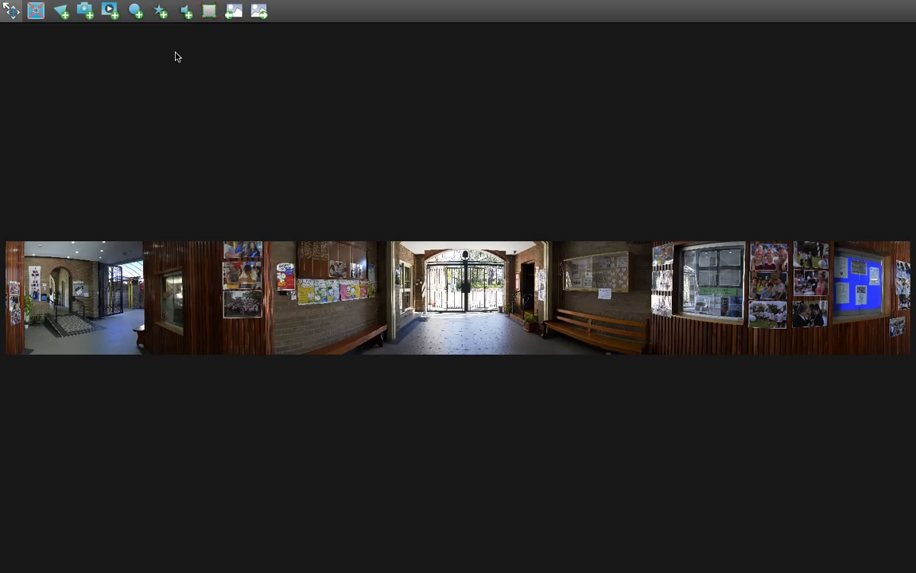
left_click(11, 11)
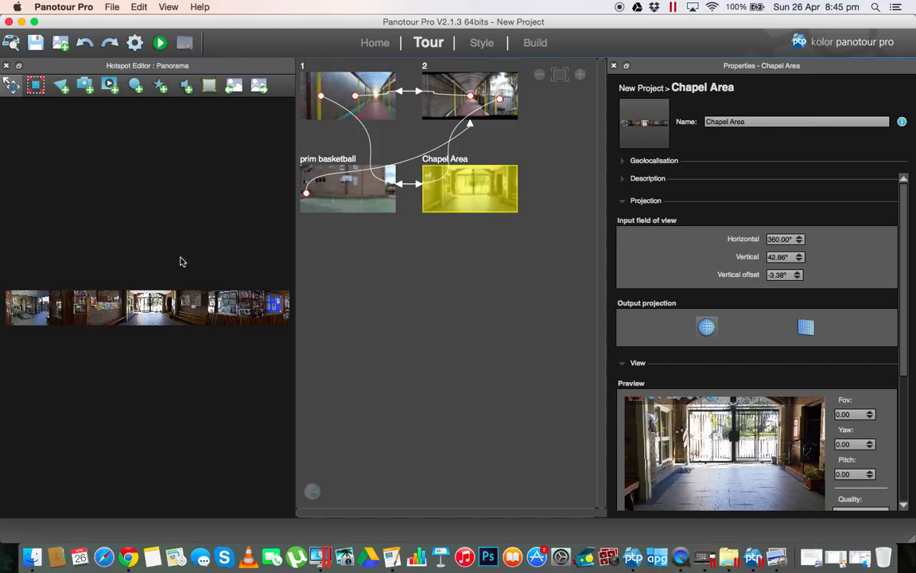
double_click(106, 318)
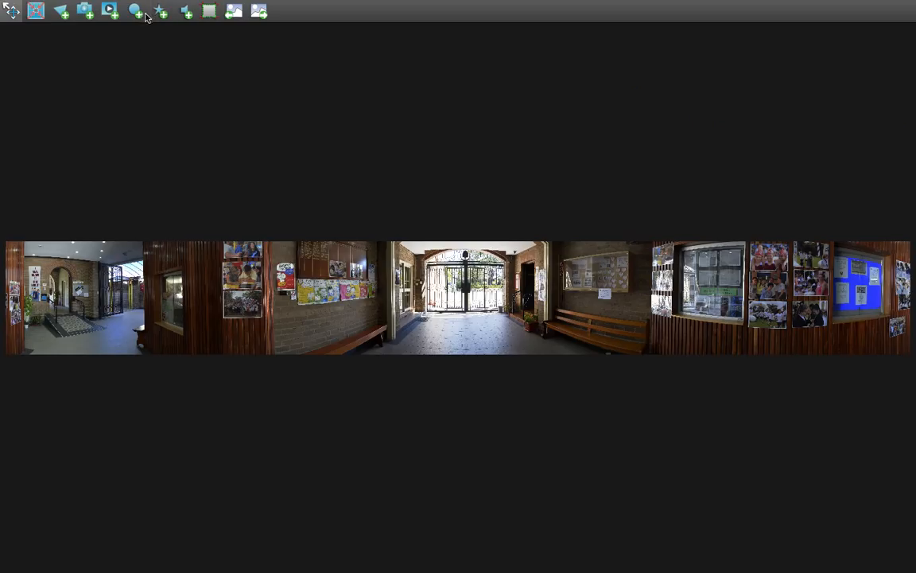
left_click(136, 10)
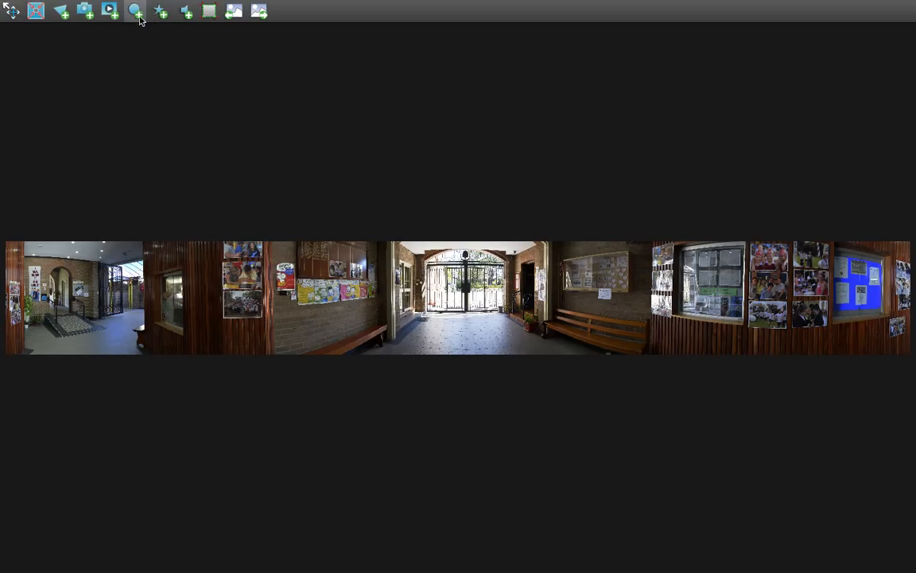
left_click(121, 294)
left_click(42, 11)
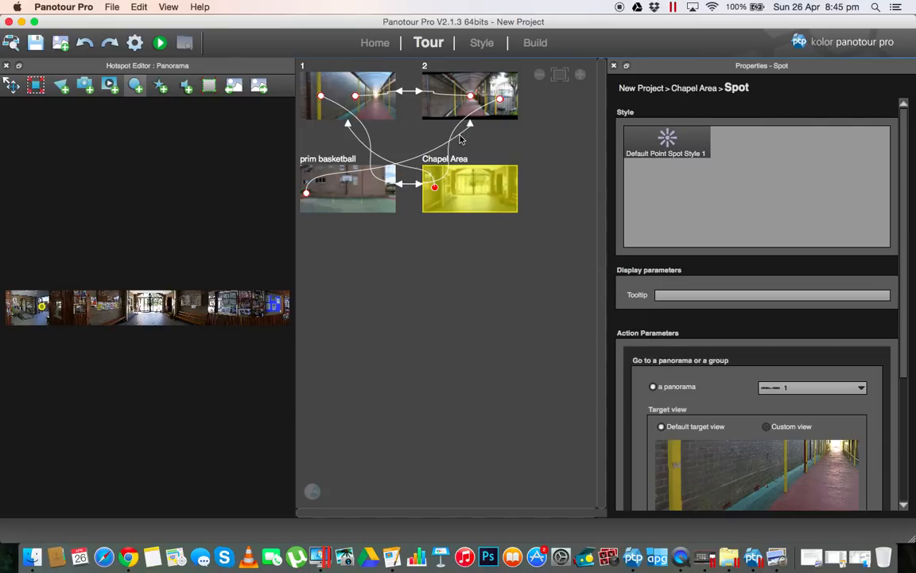
- Draw a four-cornered polygon hotspot over the closed double gate at the centre of the Chapel Area panorama
left_click(481, 205)
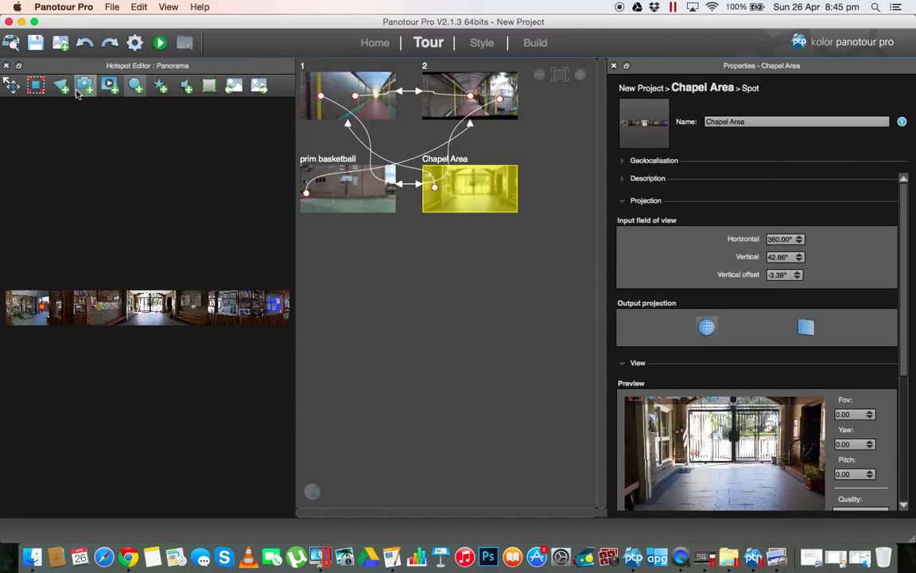
left_click(40, 83)
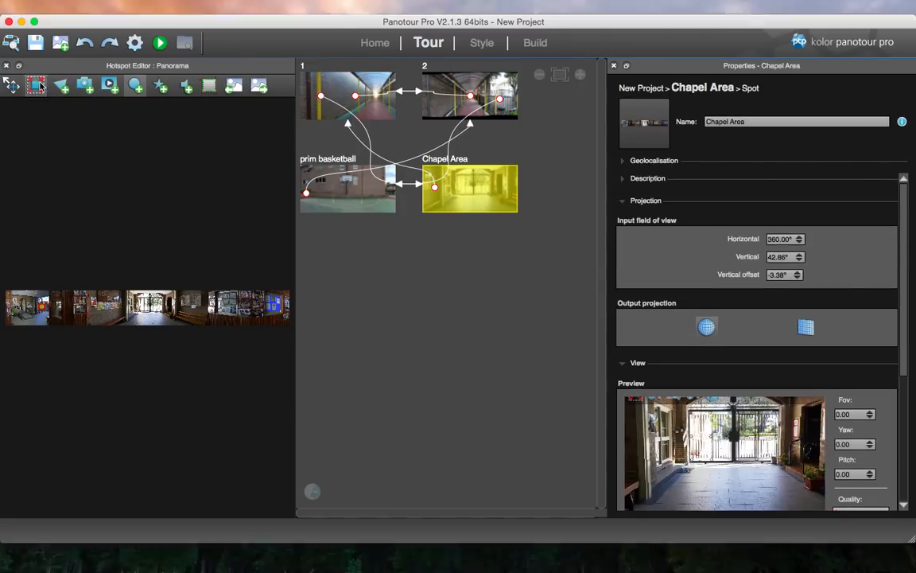
left_click(61, 12)
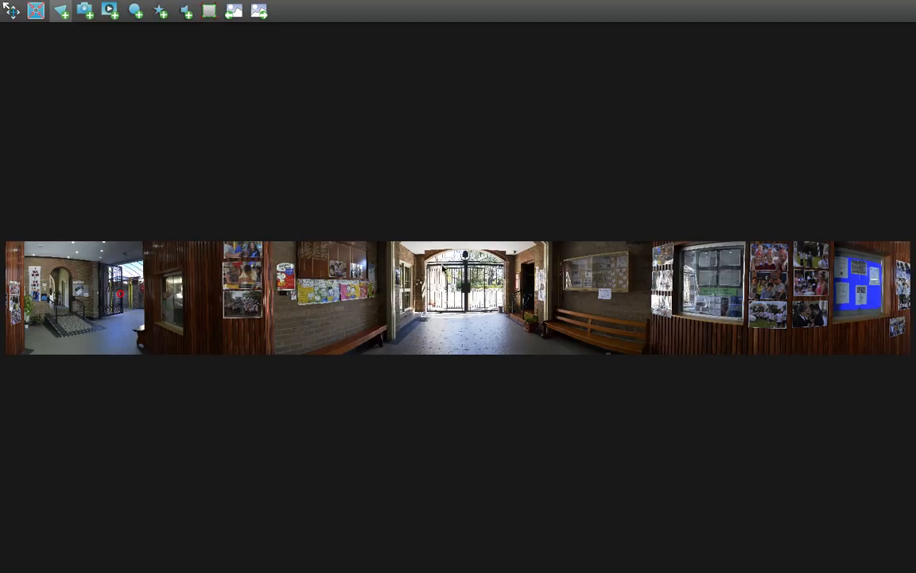
left_click(430, 268)
left_click(429, 312)
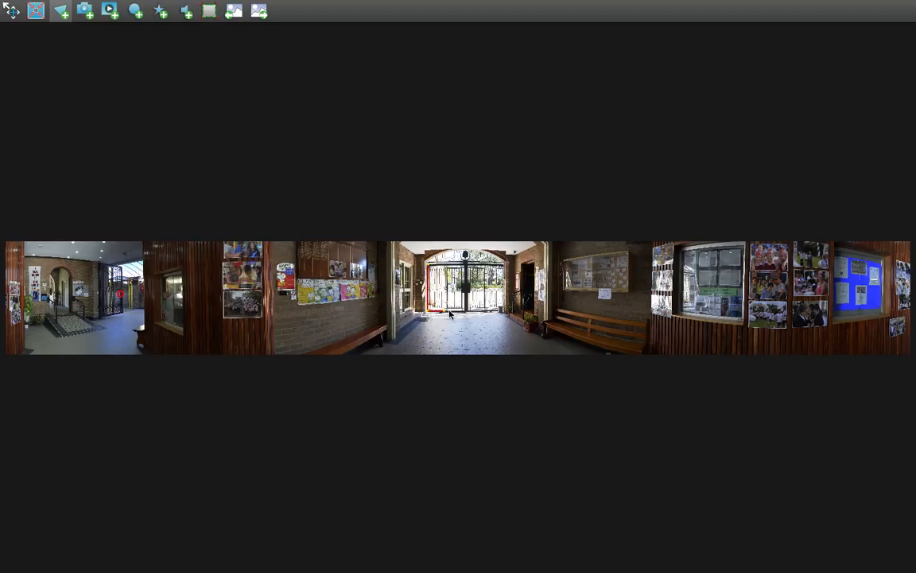
left_click(502, 311)
left_click(502, 266)
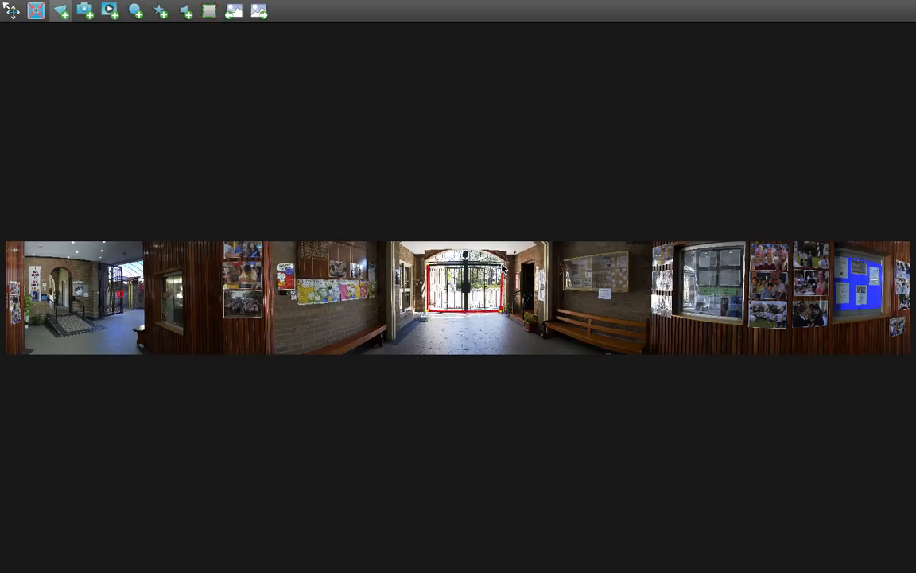
left_click(429, 266)
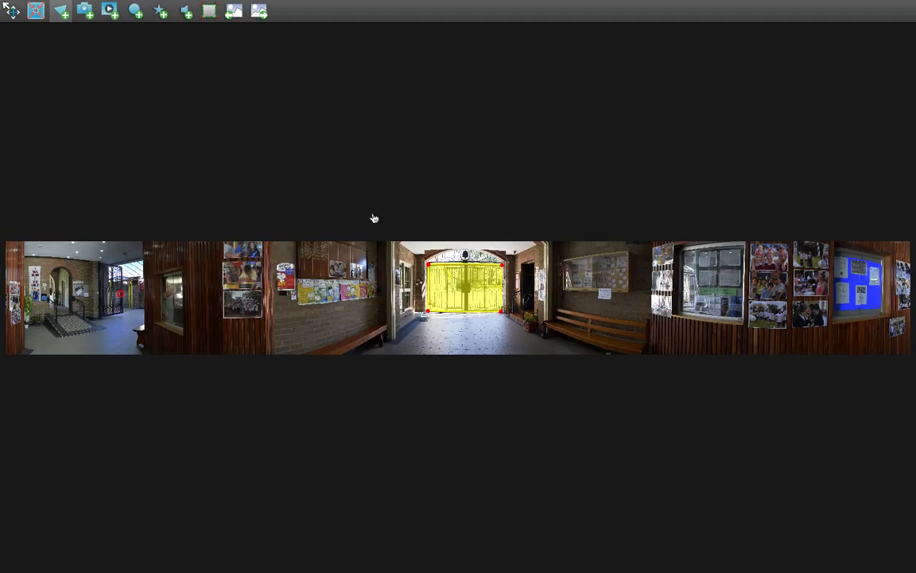
left_click(62, 15)
left_click(38, 13)
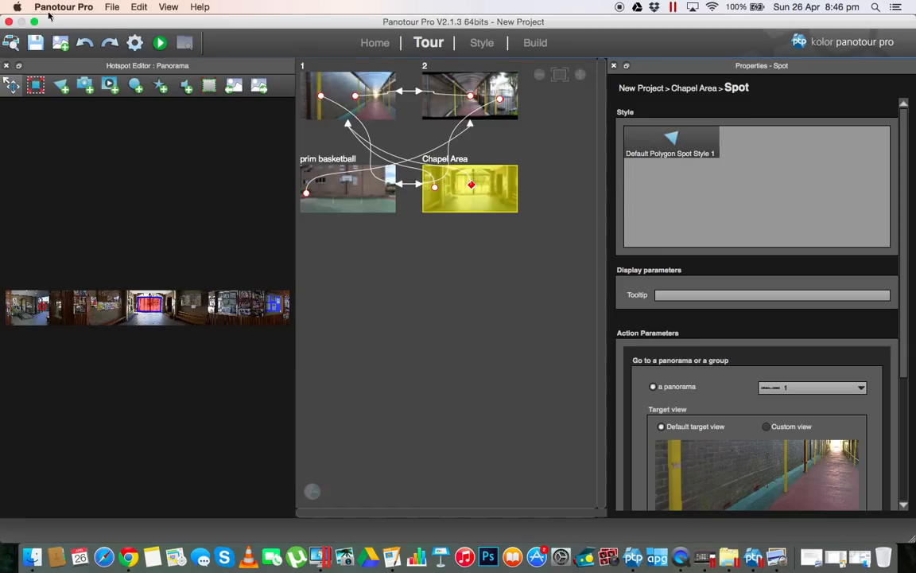
- Import School Entry Gate.jpg by searching for "entry gate" and link the Chapel Area's polygon gate hotspot to it
left_click(66, 50)
left_click(592, 74)
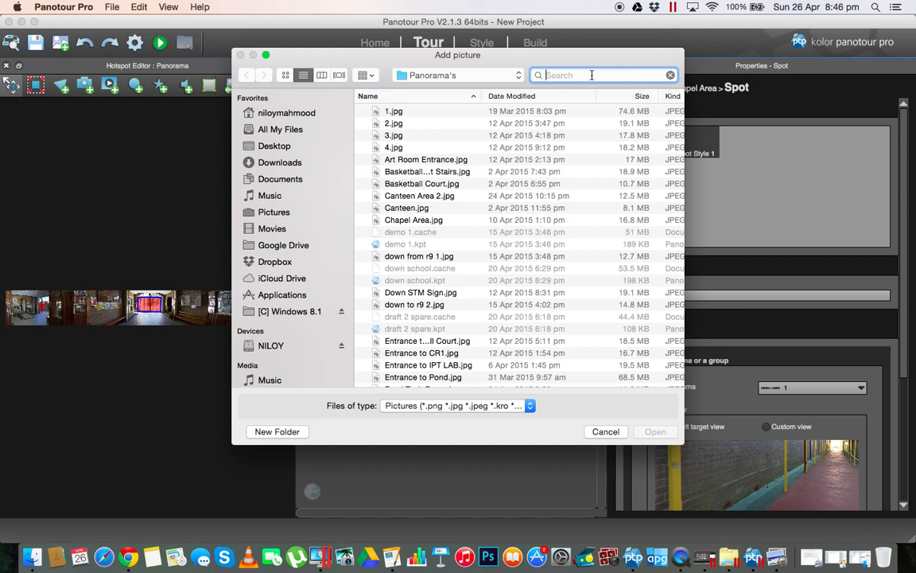
type("gara")
key("BackSpace")
key("BackSpace")
key("BackSpace")
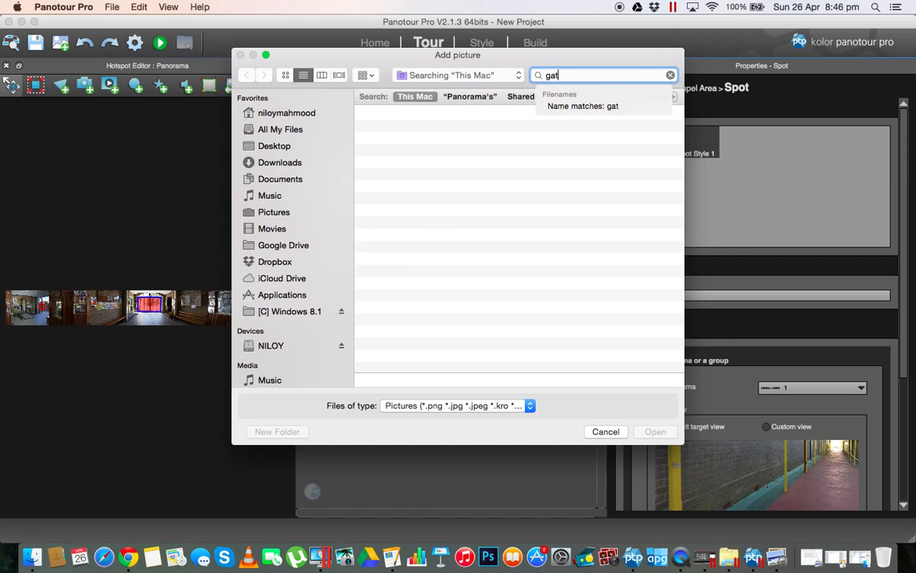
key("BackSpace")
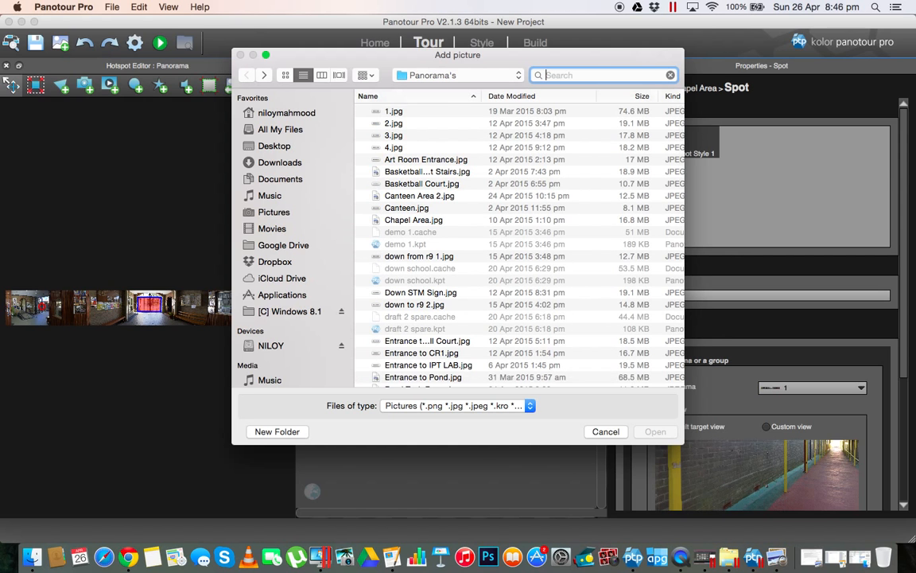
type("entry gate")
key("Return")
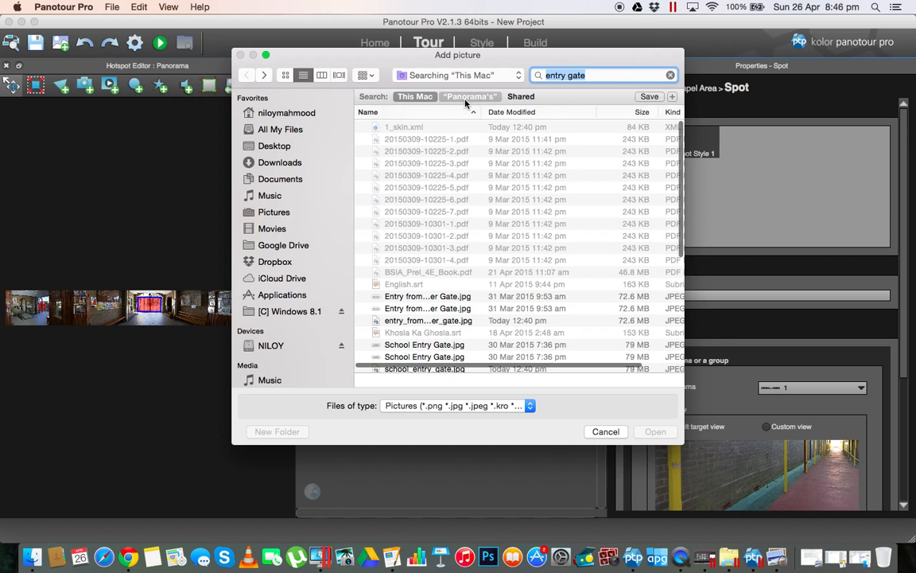
double_click(374, 345)
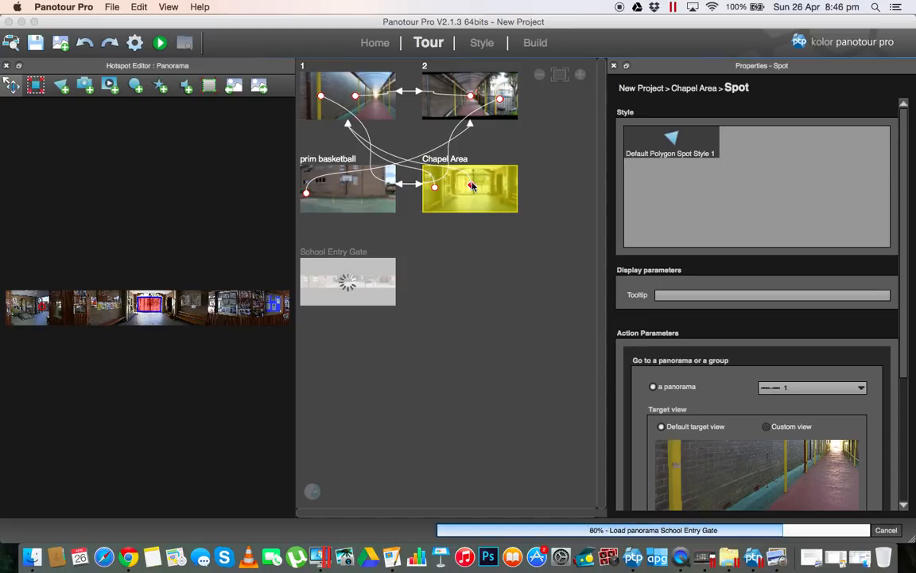
left_click_drag(472, 186, 338, 288)
- Draw a four-cornered polygon hotspot over the black double gate in the School Entry Gate panorama
left_click(338, 288)
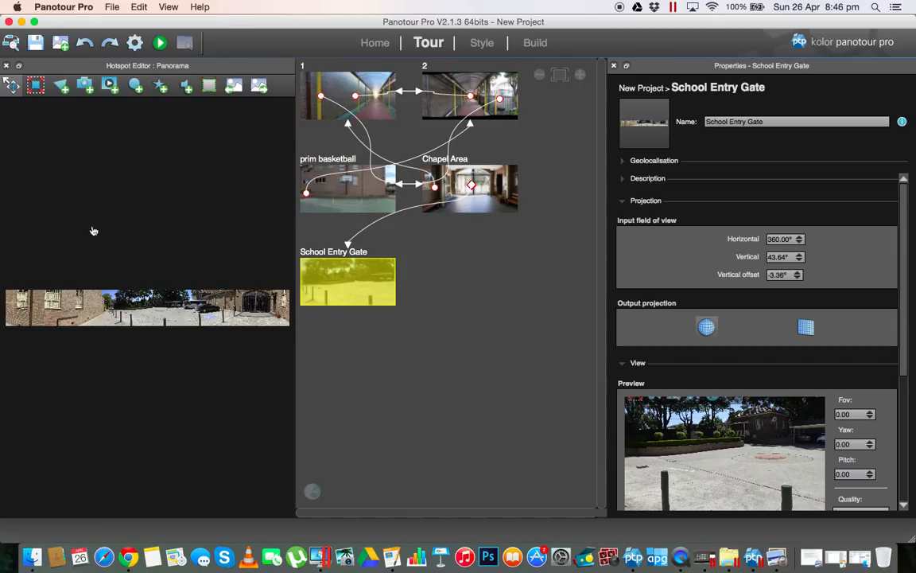
double_click(127, 315)
left_click_drag(525, 289, 372, 290)
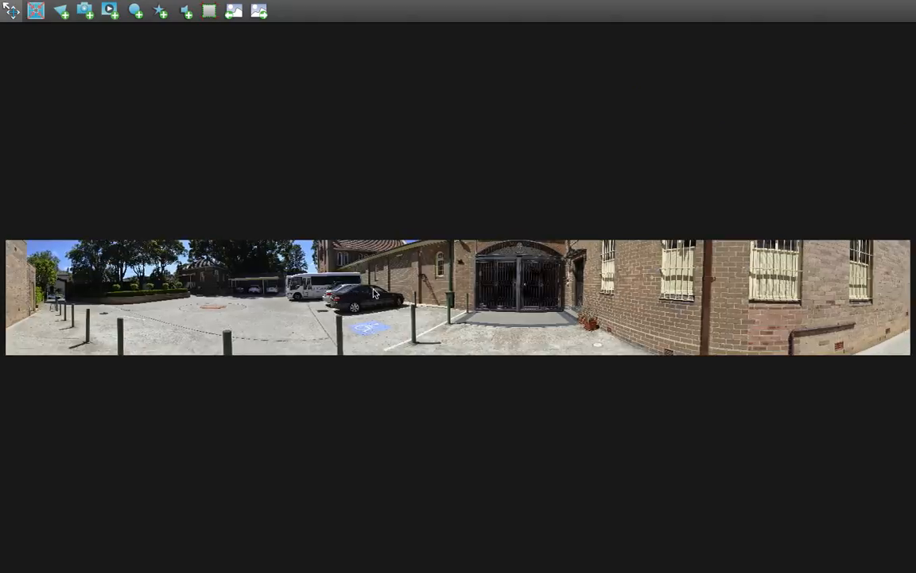
left_click(63, 11)
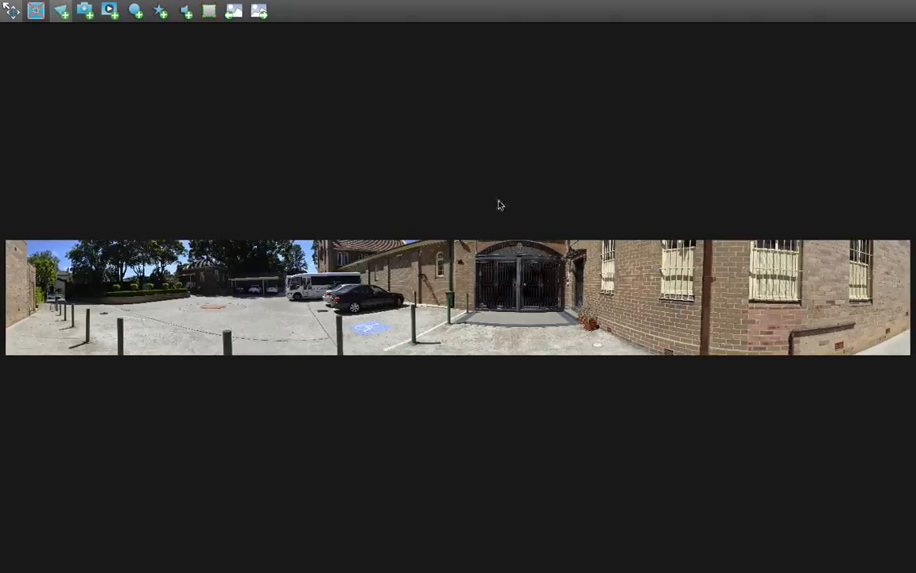
left_click(477, 257)
left_click(561, 258)
left_click(562, 311)
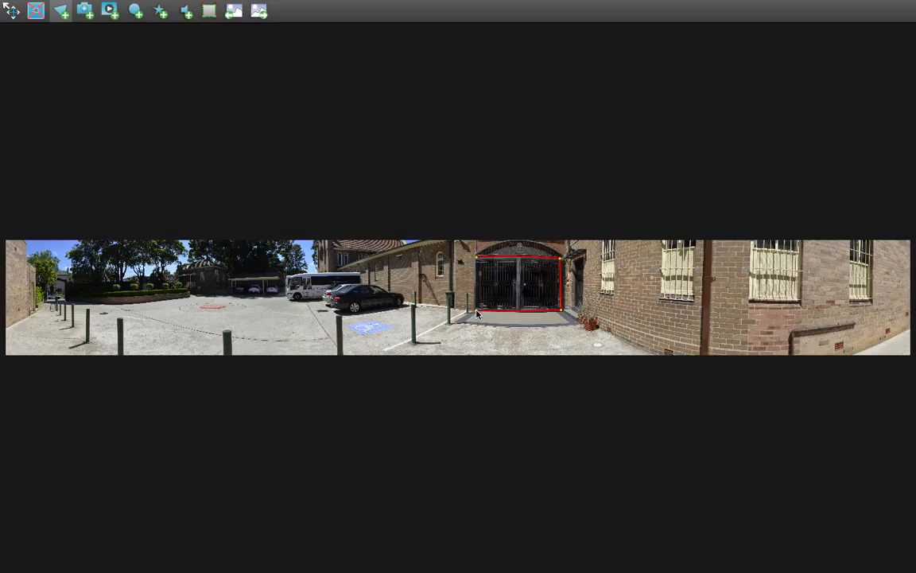
left_click(477, 312)
left_click(476, 259)
left_click(66, 21)
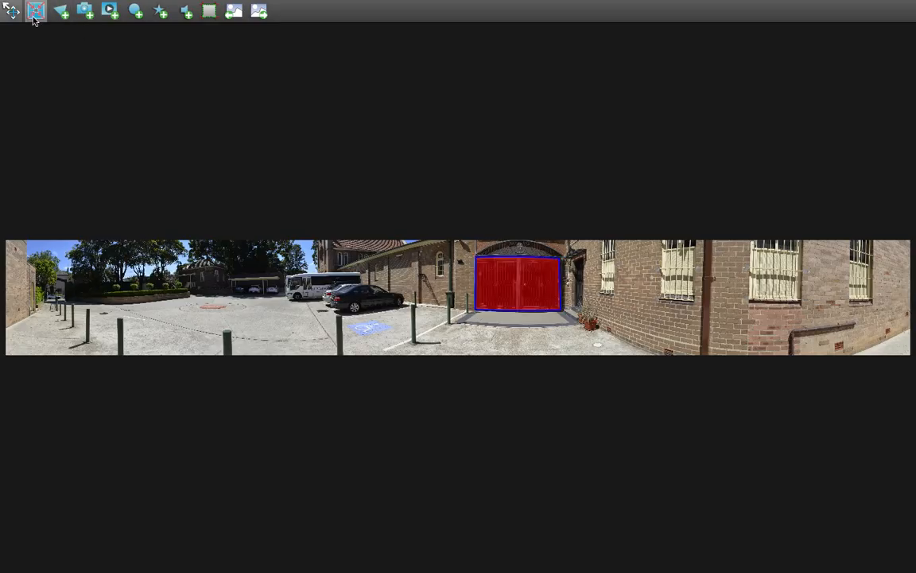
key("Escape")
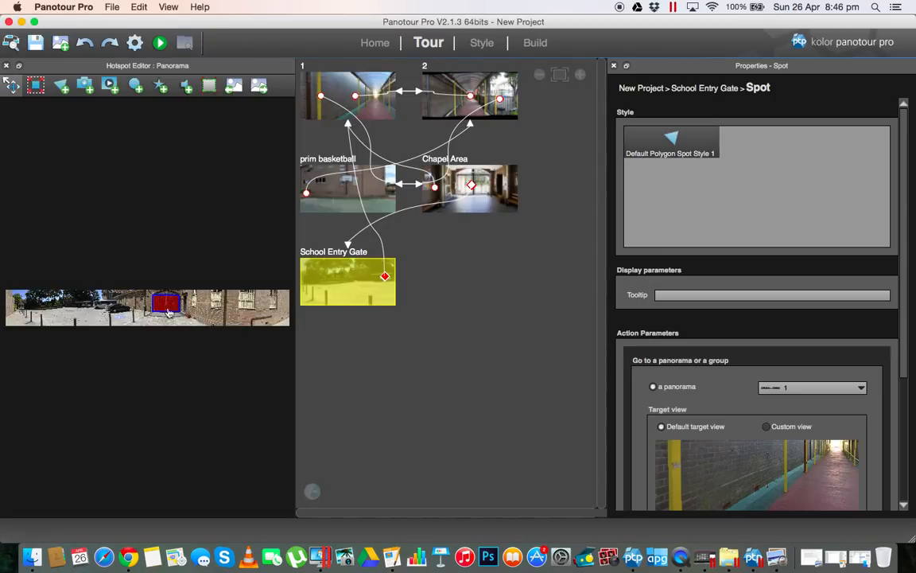
- Link the School Entry Gate panorama's polygon hotspot to the Chapel Area panorama
left_click(36, 92)
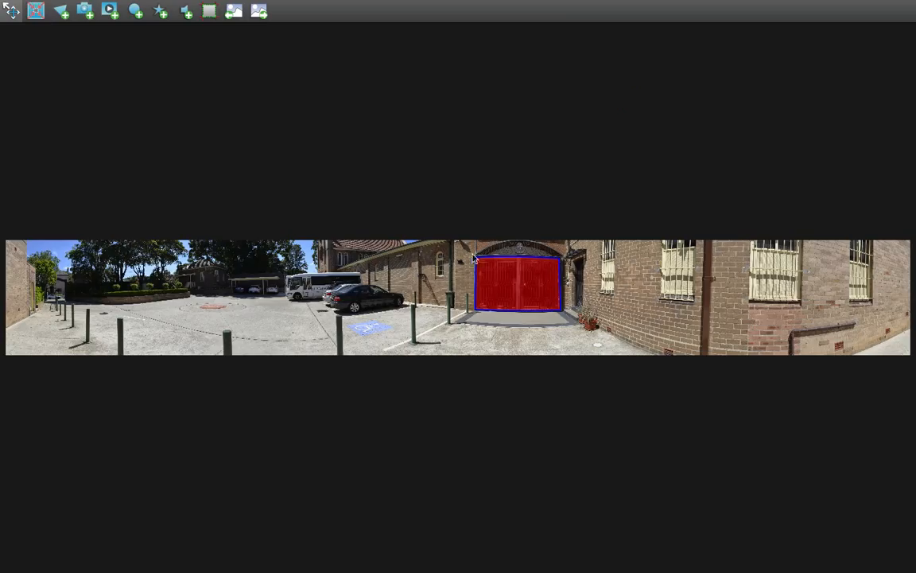
left_click(34, 13)
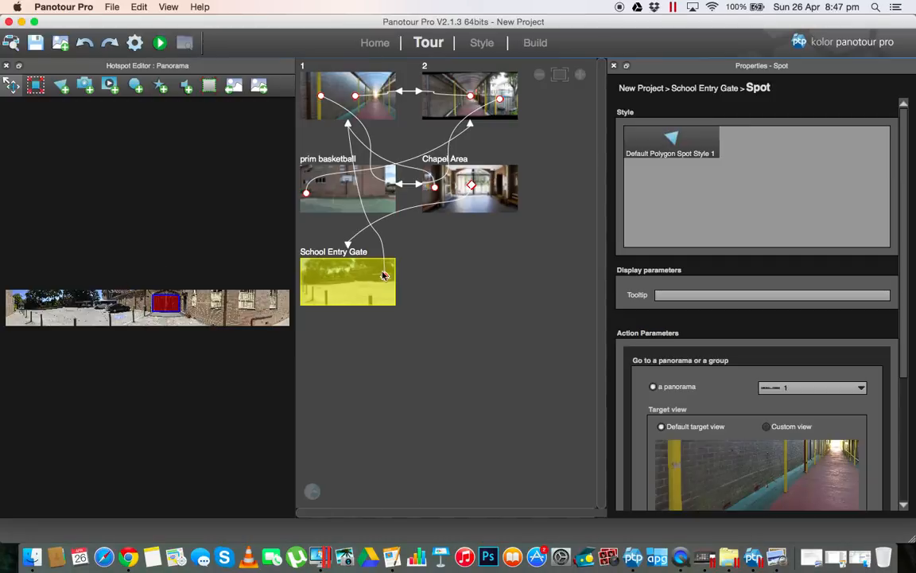
left_click_drag(381, 268, 491, 203)
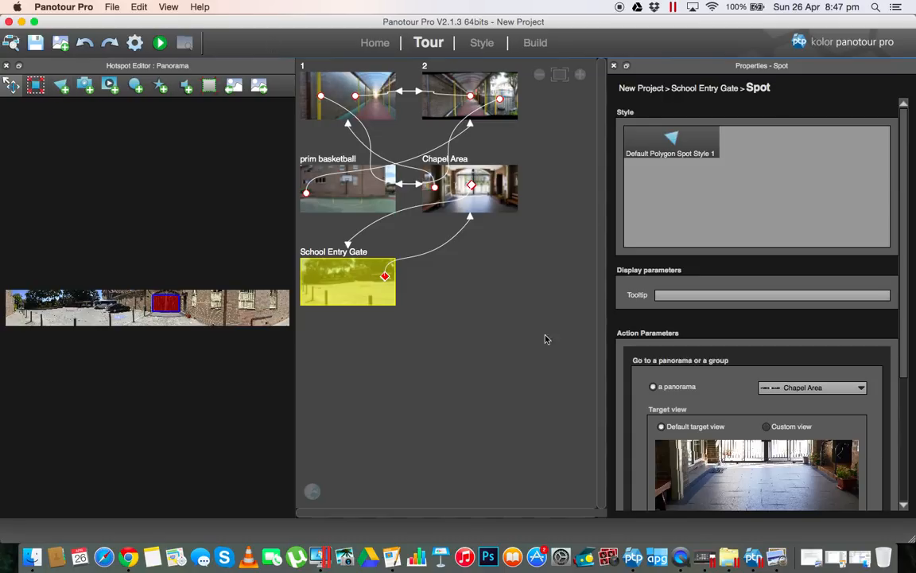
- Set panorama 1's default view to look straight down the covered walkway, at a yaw of about 29.30
left_click(321, 84)
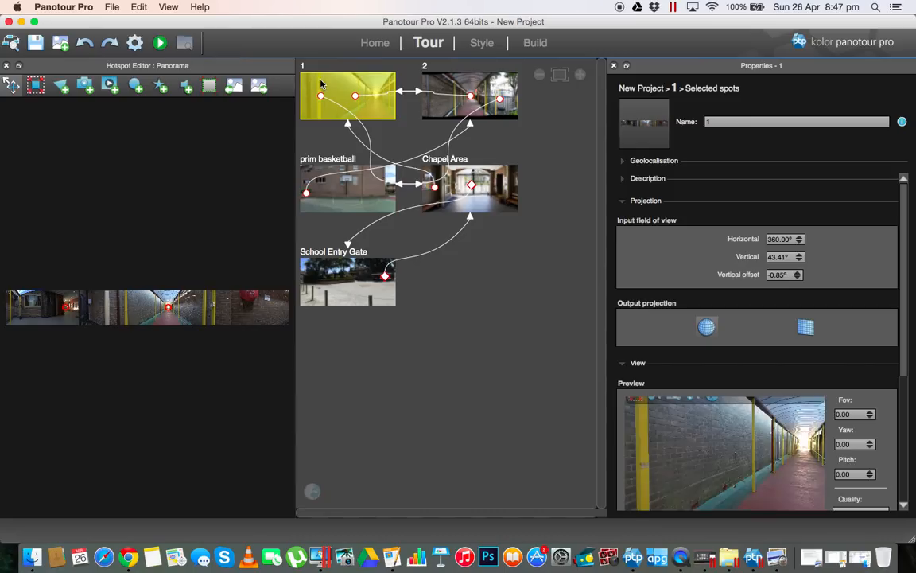
left_click_drag(740, 470, 667, 462)
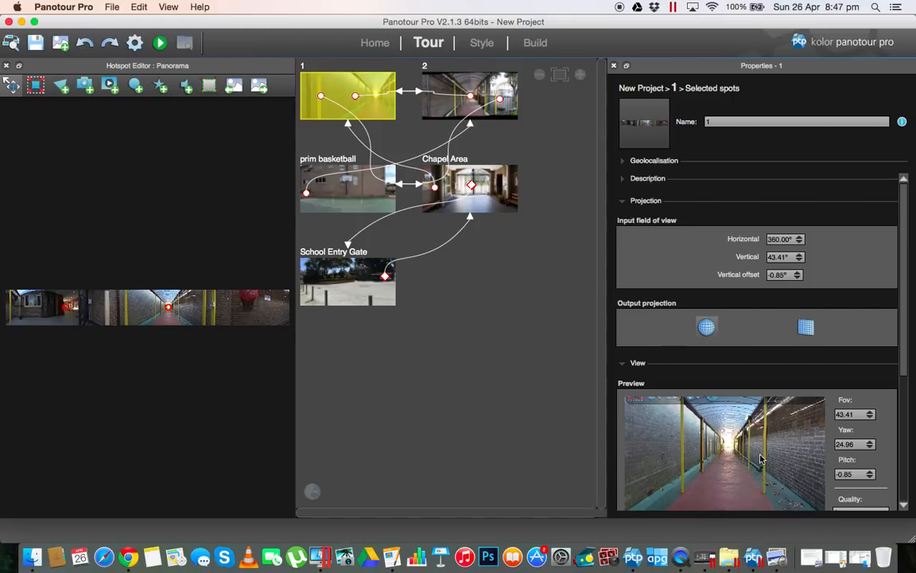
mouse_move(700, 427)
left_mouse_down()
mouse_move(672, 436)
mouse_move(694, 436)
left_mouse_up()
right_click(694, 436)
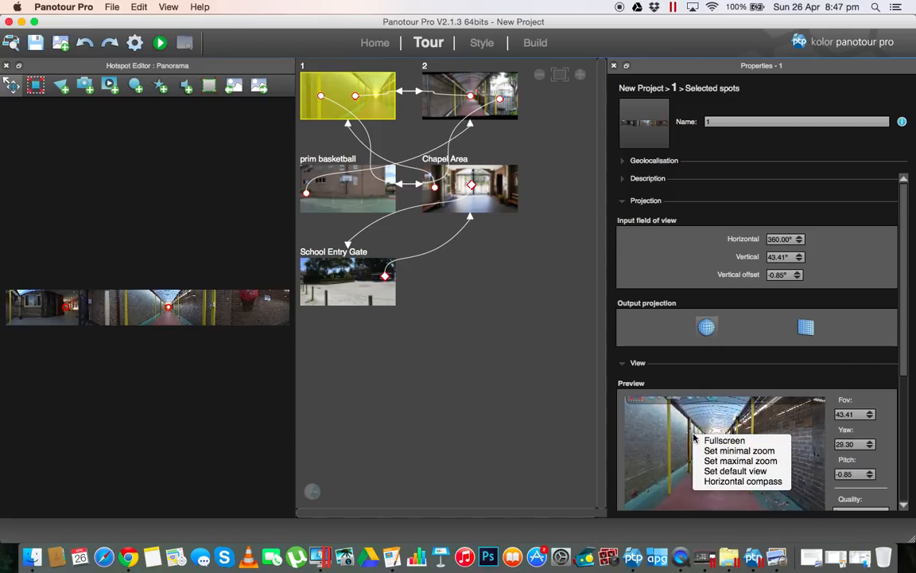
left_click(725, 471)
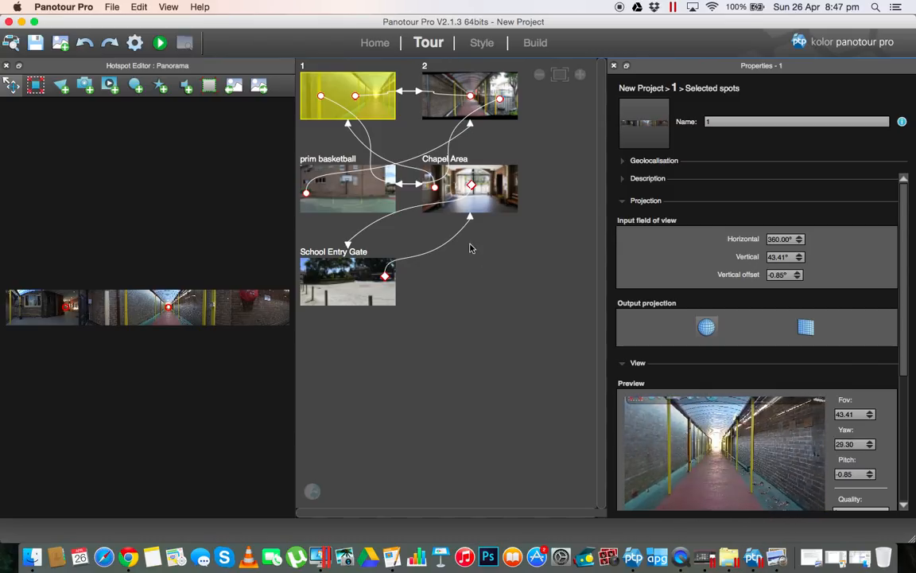
- Set the School Entry Gate panorama's default view to face the black double gate, at a yaw of about 138.78
left_click(455, 204)
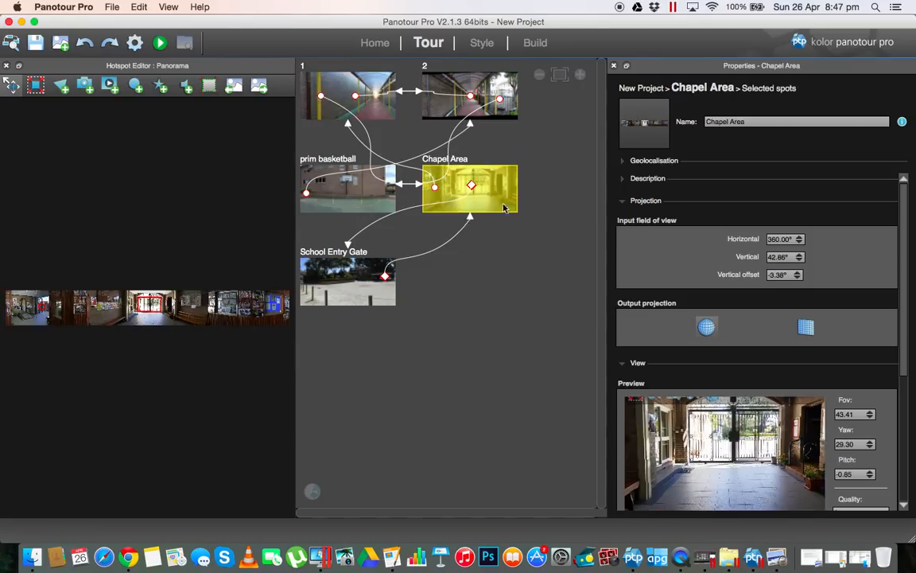
left_click(326, 252)
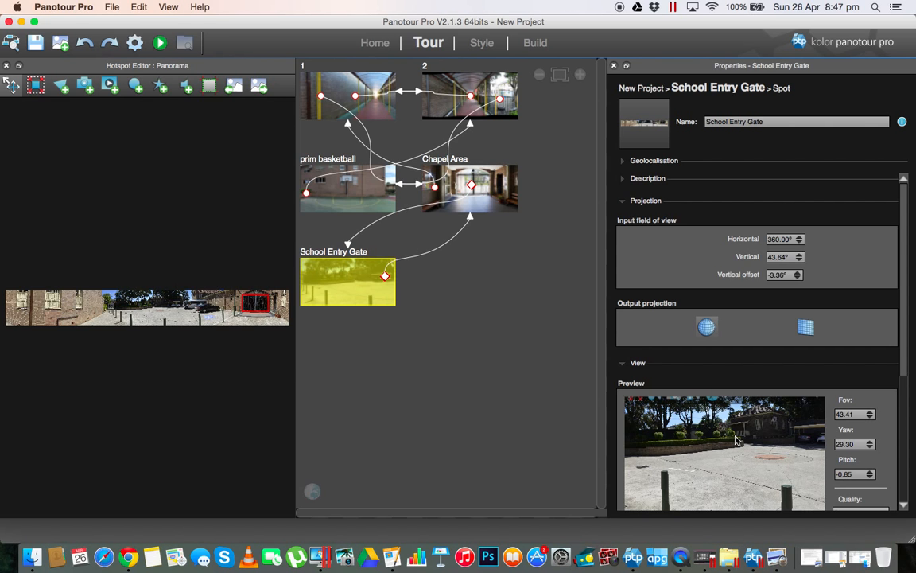
left_click_drag(768, 448, 567, 462)
left_click_drag(715, 446, 754, 450)
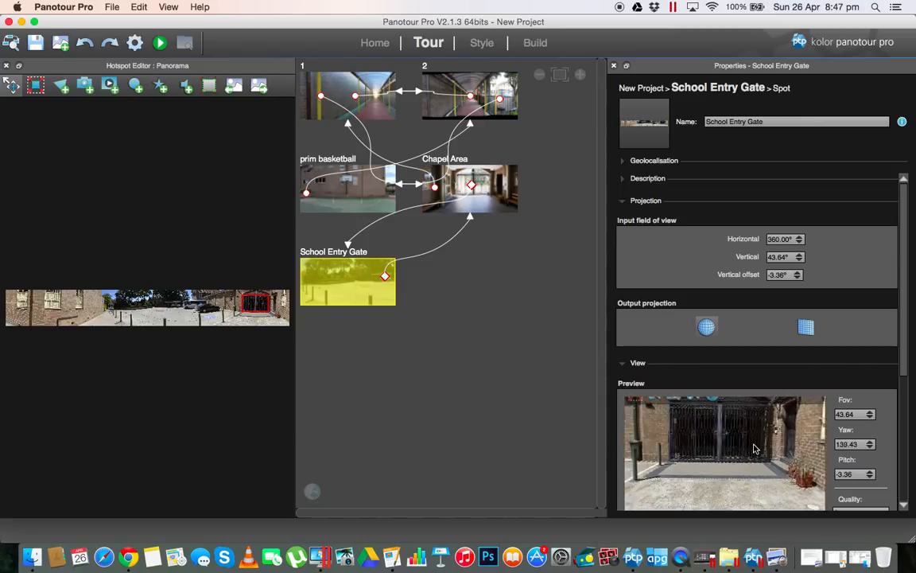
right_click(711, 437)
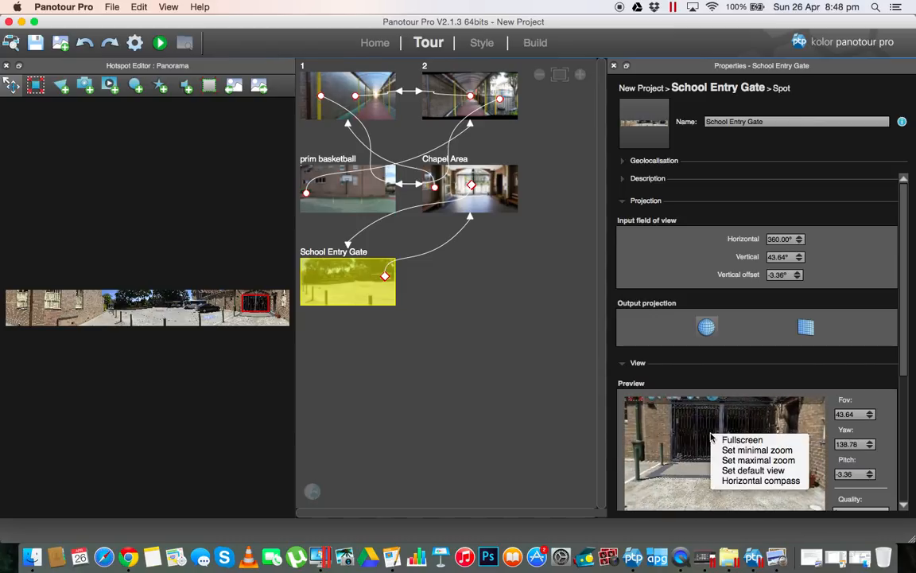
left_click(736, 471)
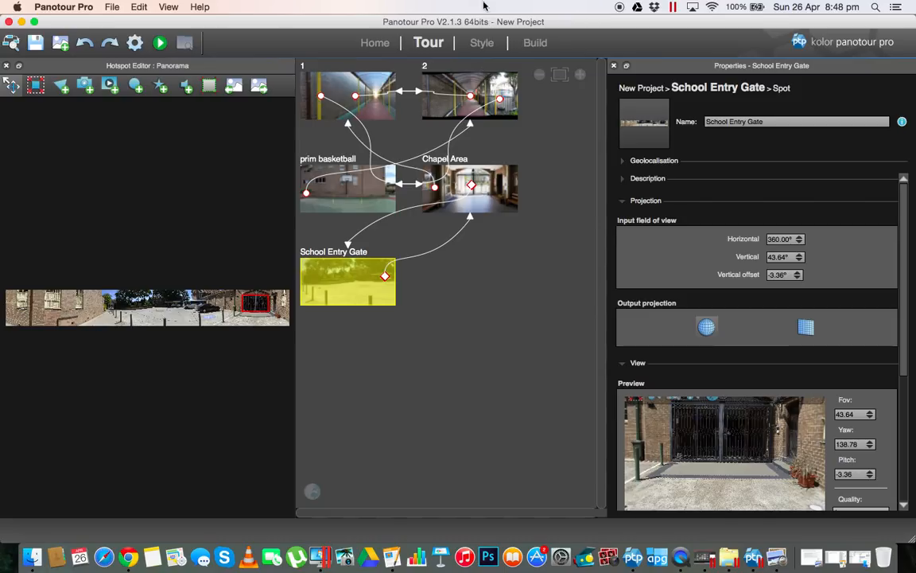
- Open the build settings for the tour project
left_click(481, 44)
left_click(530, 46)
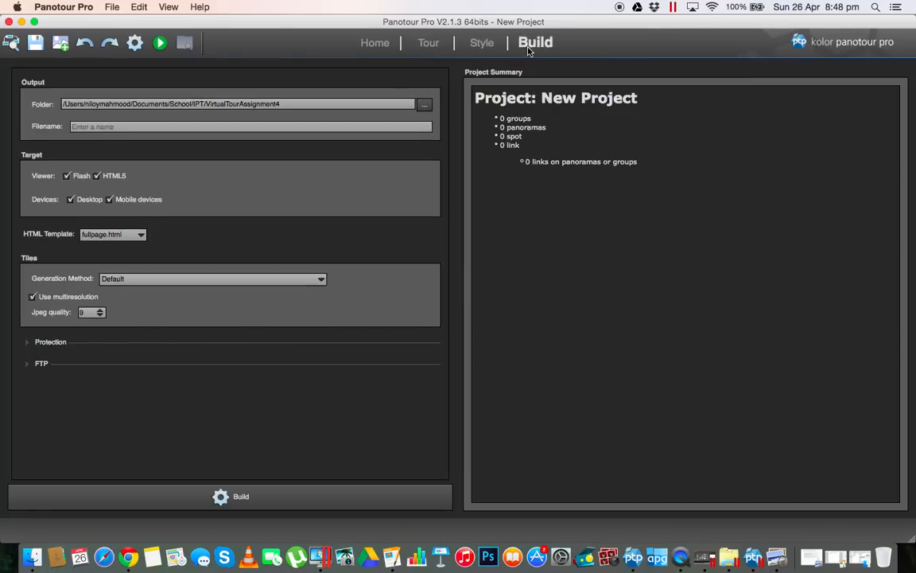